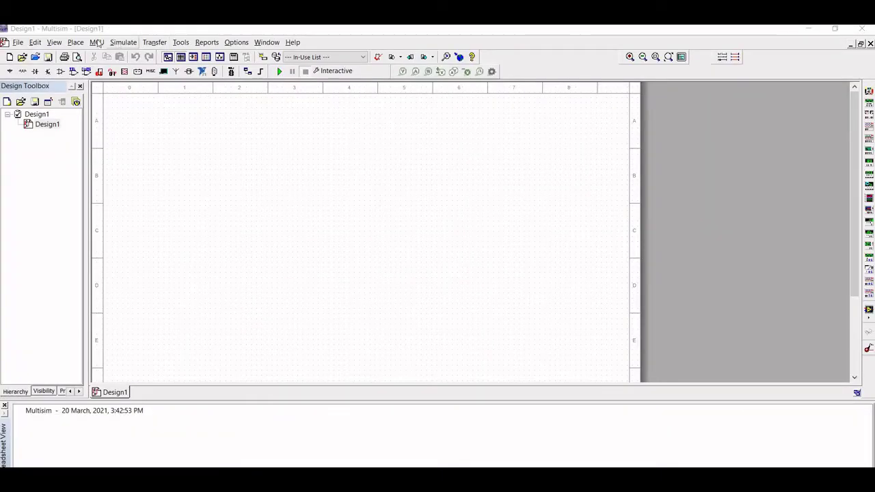
- Place a 2N4861 JFET from the Transistors group near the middle of the schematic sheet
left_click(76, 42)
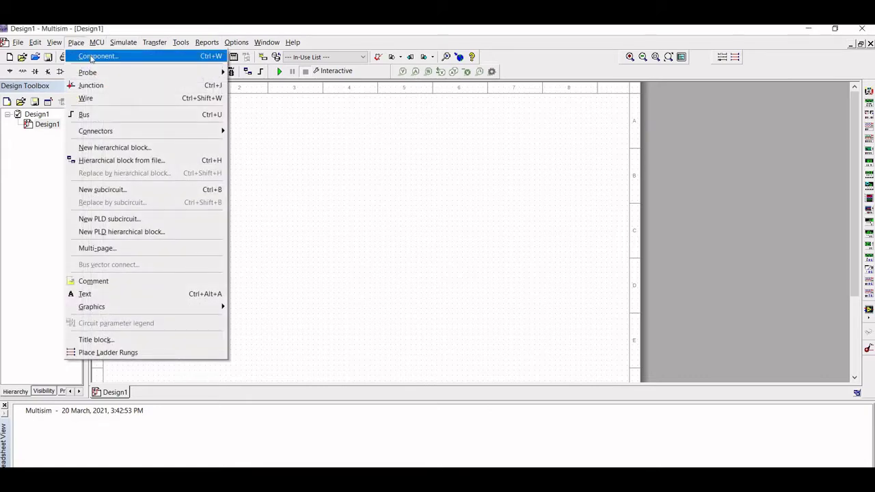
left_click(91, 57)
left_click(31, 83)
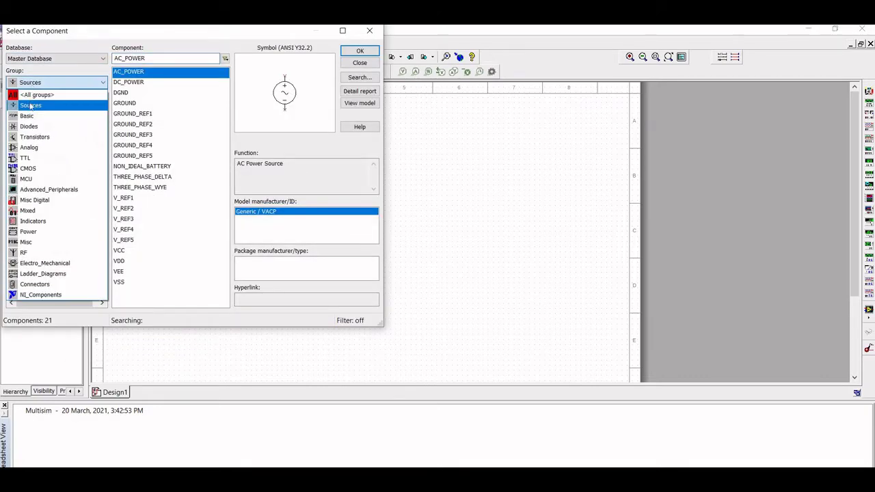
left_click(35, 137)
type("2n4861")
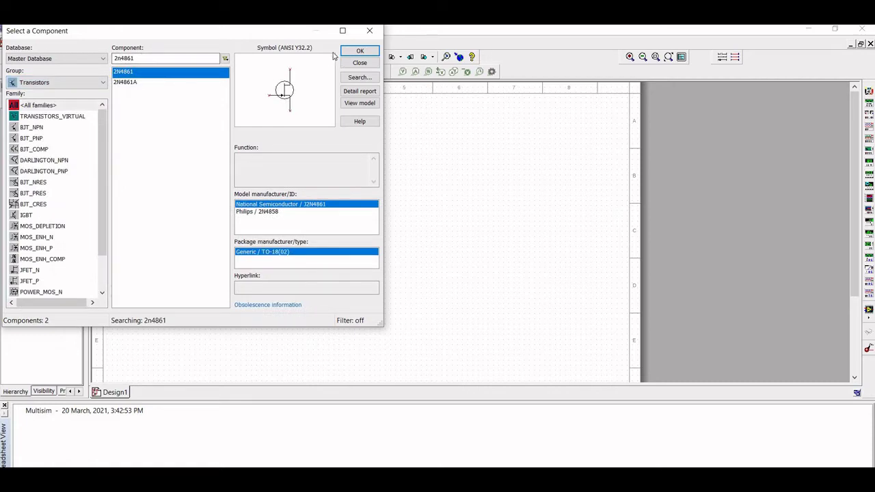
left_click(352, 54)
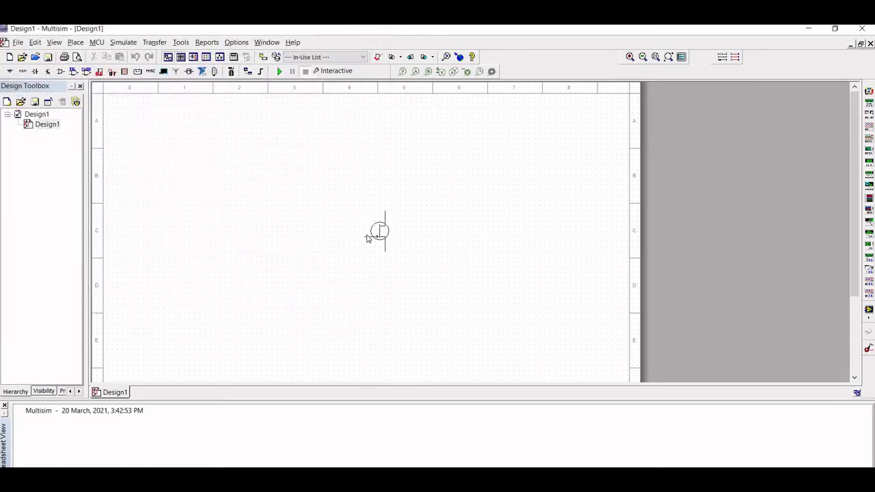
left_click(369, 237)
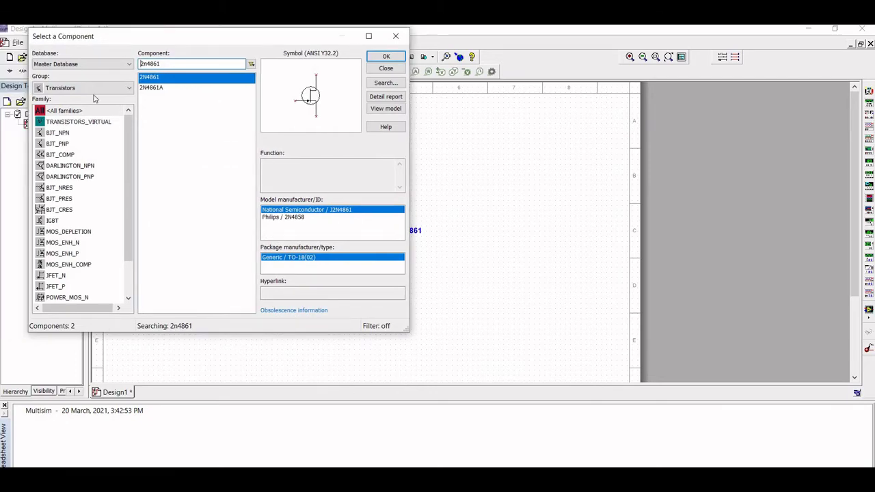
- Place a 5.1 MΩ resistor from the Basic group, rotated vertically, above and to the left of the transistor
left_click(63, 89)
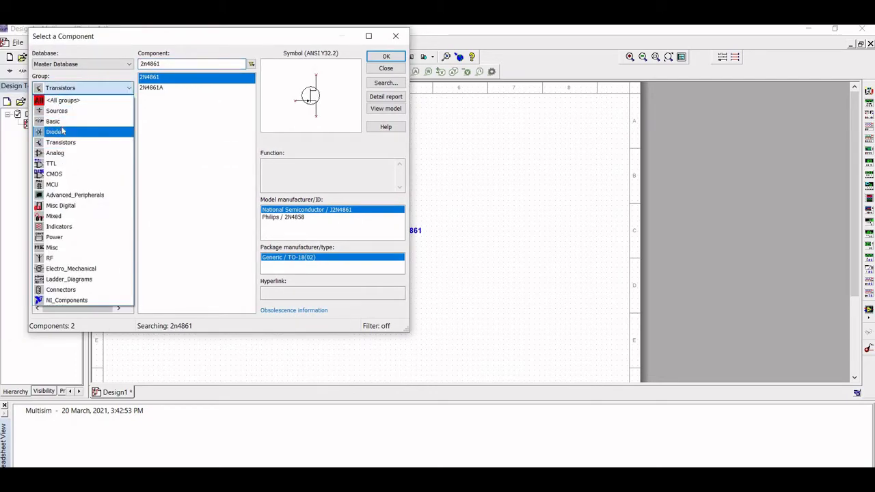
left_click(57, 122)
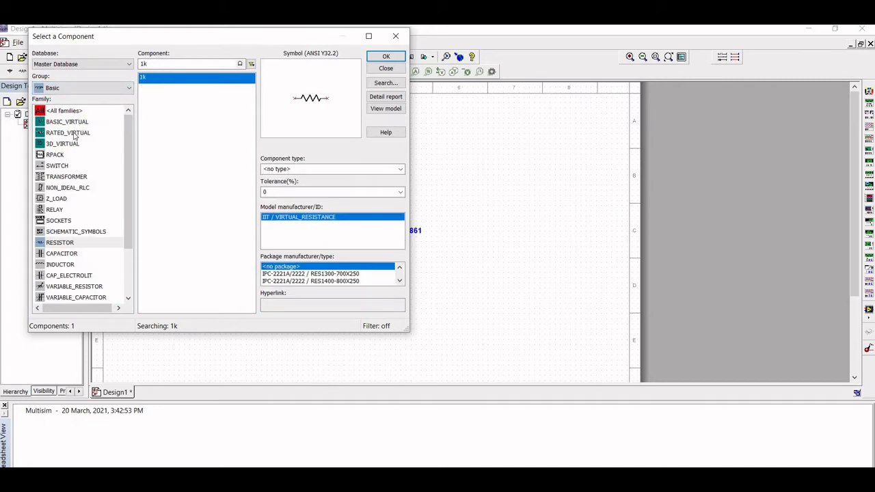
left_click(152, 65)
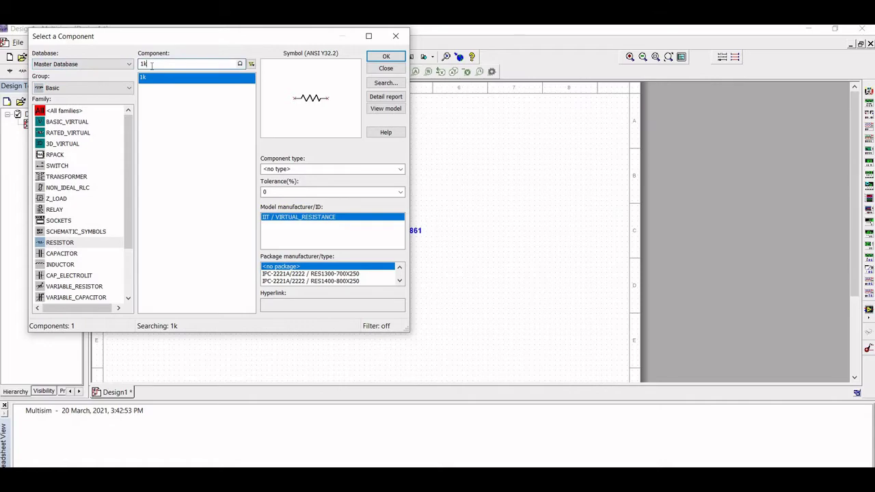
key("BackSpace")
key("BackSpace")
type("5.1")
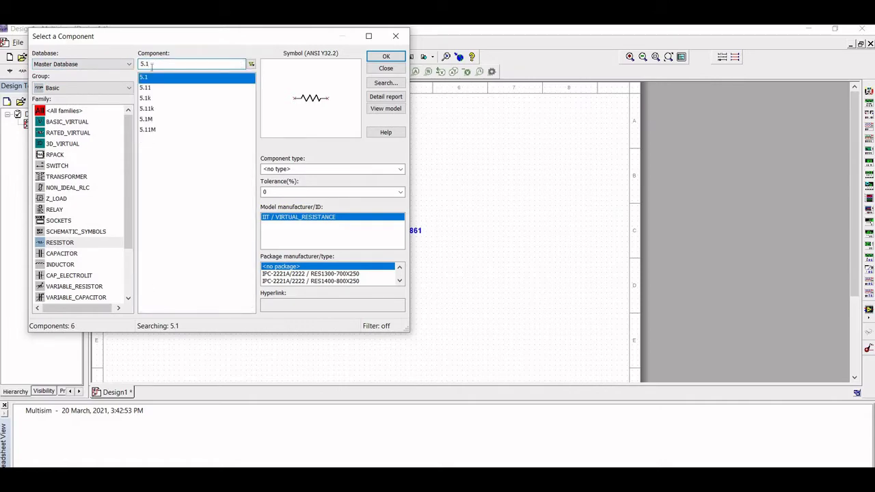
left_click(156, 120)
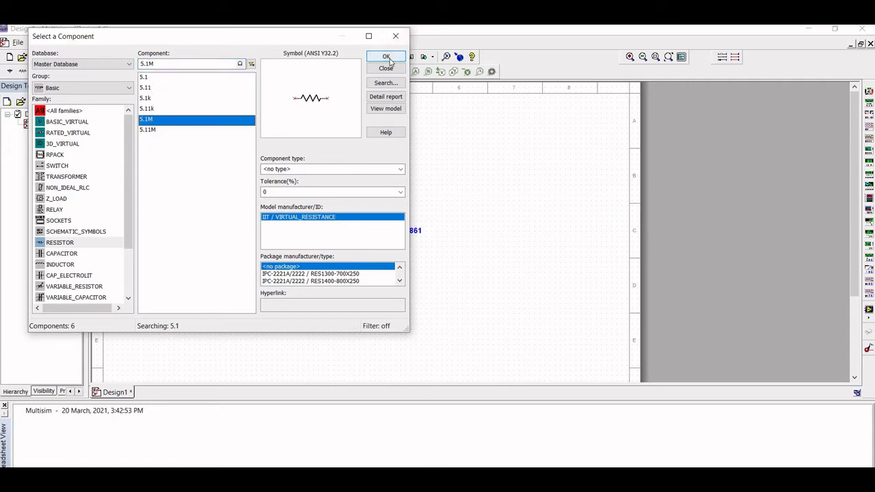
left_click(387, 58)
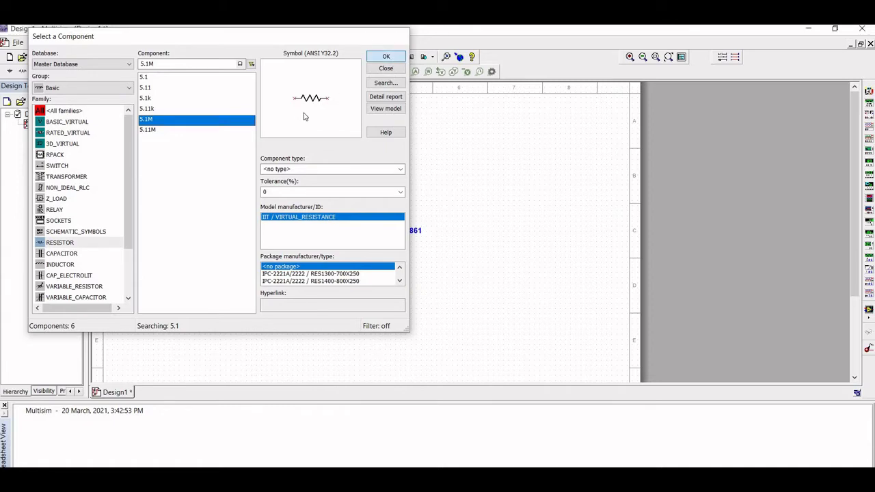
key("ctrl+r")
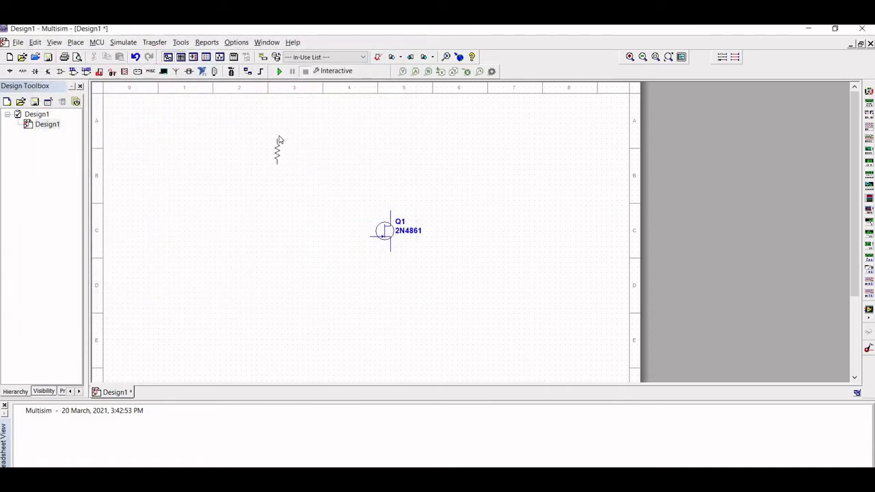
key("Escape")
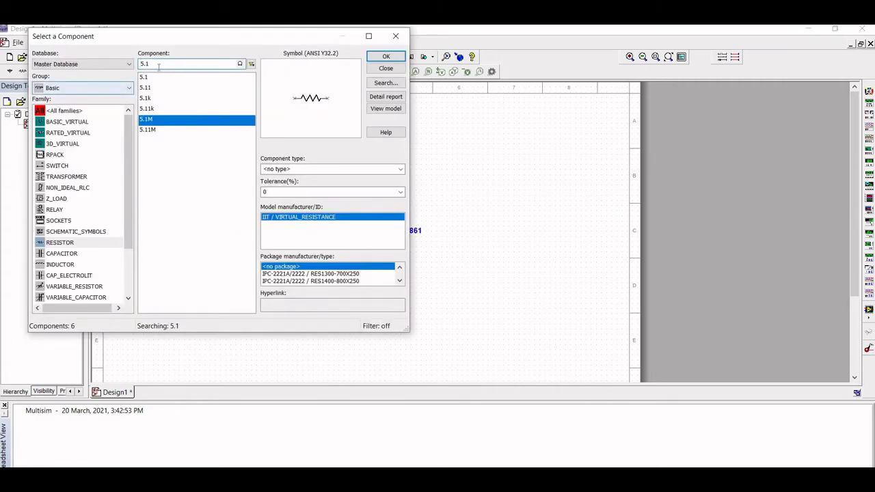
- Place a 6.34 kΩ resistor, rotated vertically, directly above the transistor's drain
key("BackSpace")
key("BackSpace")
key("BackSpace")
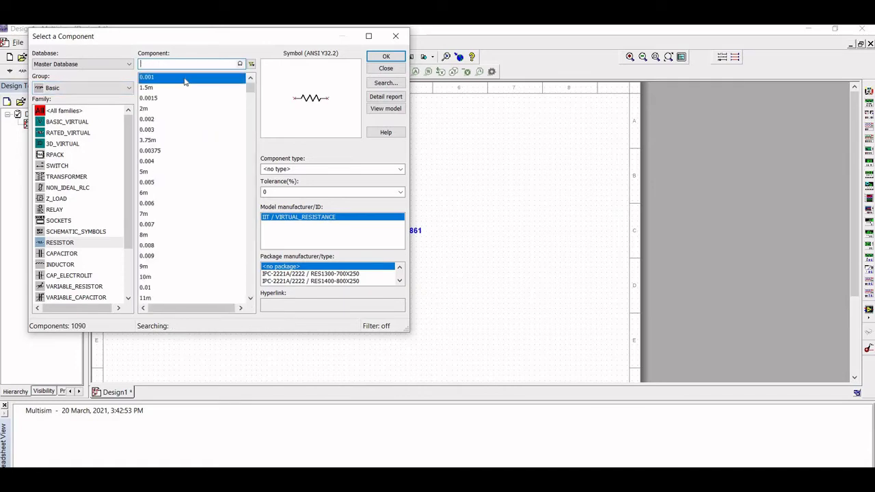
type("6.34")
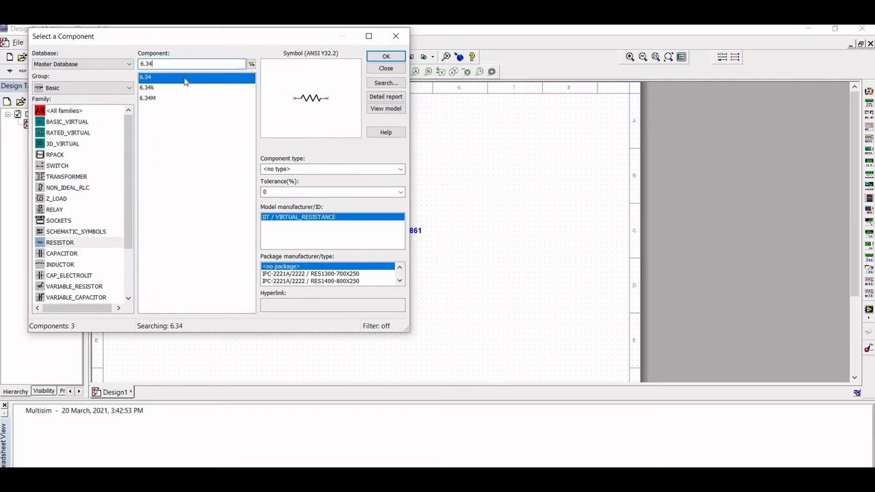
left_click(155, 88)
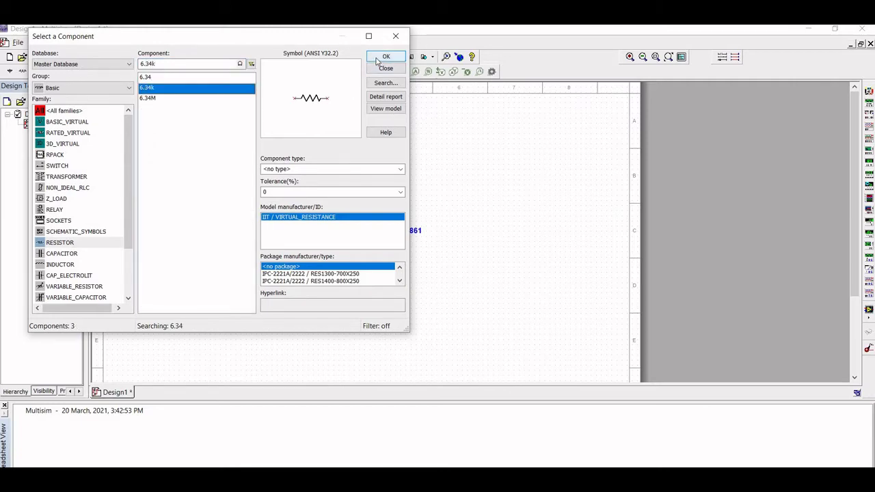
left_click(382, 57)
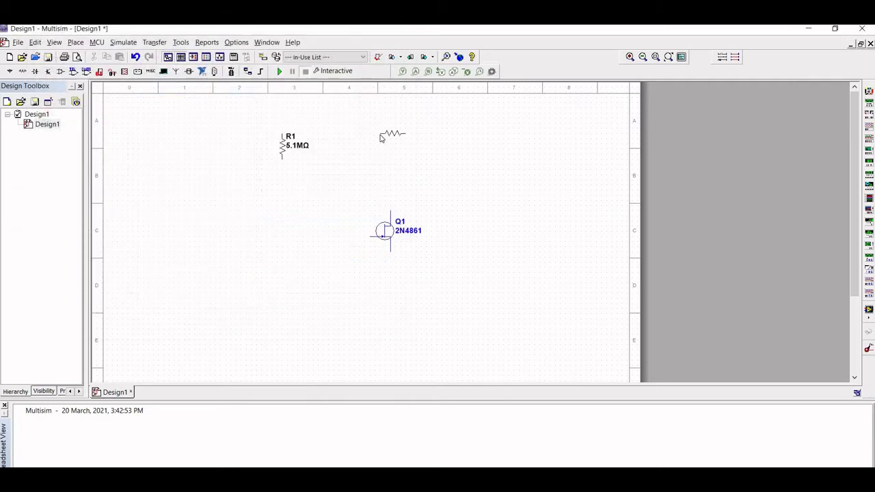
key("ctrl+r")
left_click(391, 139)
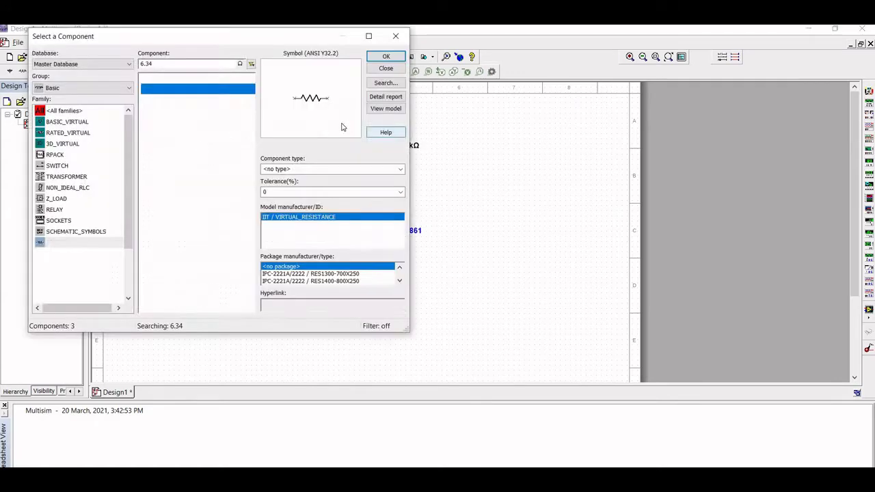
- Place a VDD supply from the Sources group above and between the two resistors, and finish component selection
left_click(66, 89)
left_click(58, 111)
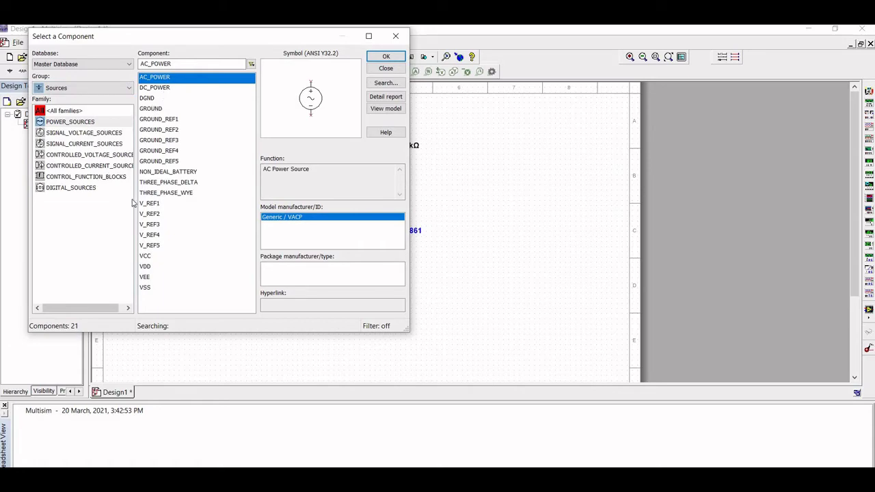
left_click(151, 265)
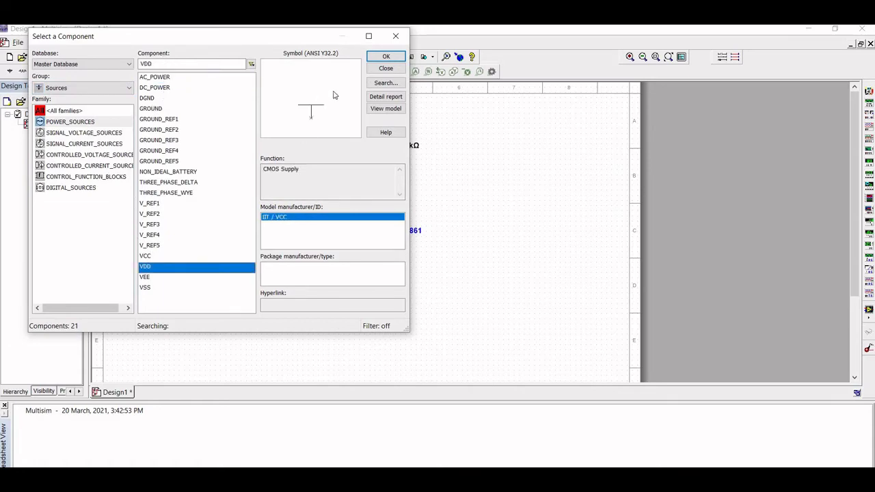
left_click(385, 56)
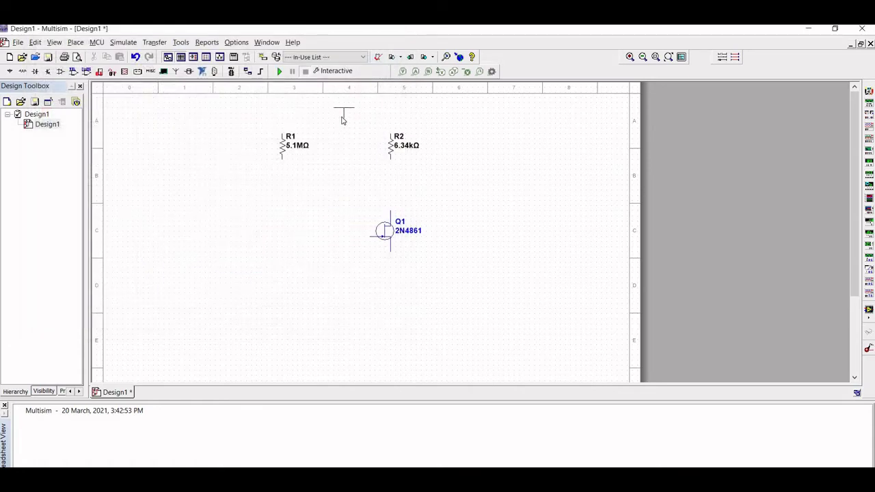
left_click(336, 120)
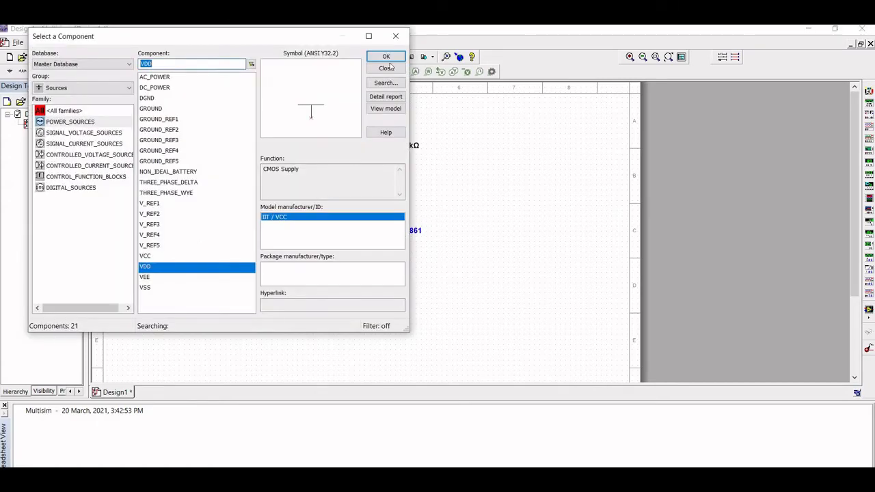
left_click(395, 41)
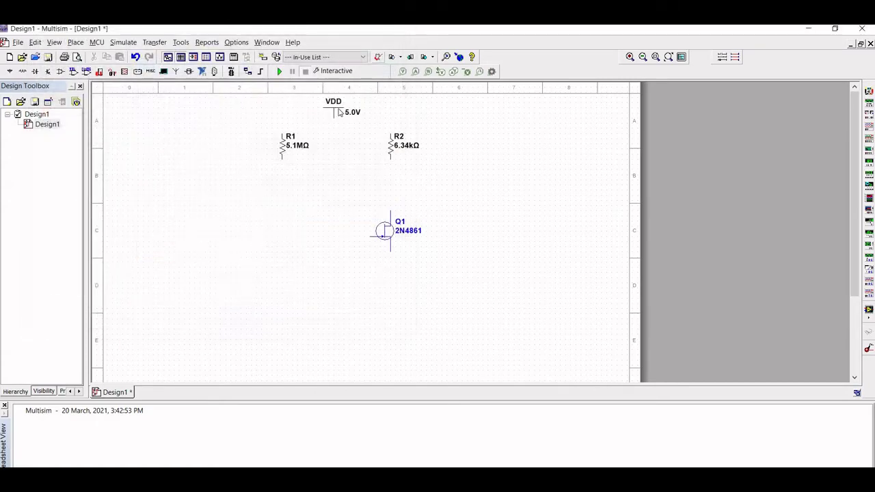
- Set the VDD supply's voltage to 24 V
double_click(348, 121)
left_click(458, 168)
key("BackSpace")
key("BackSpace")
key("BackSpace")
type("24")
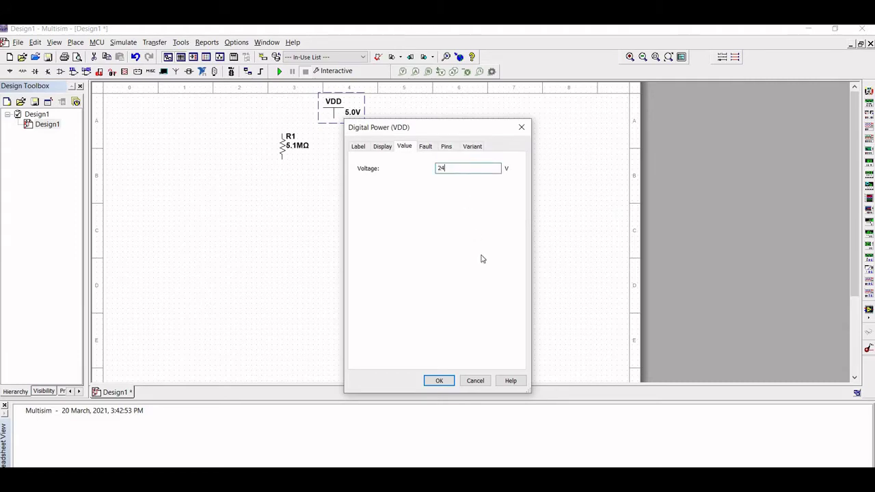
left_click(439, 381)
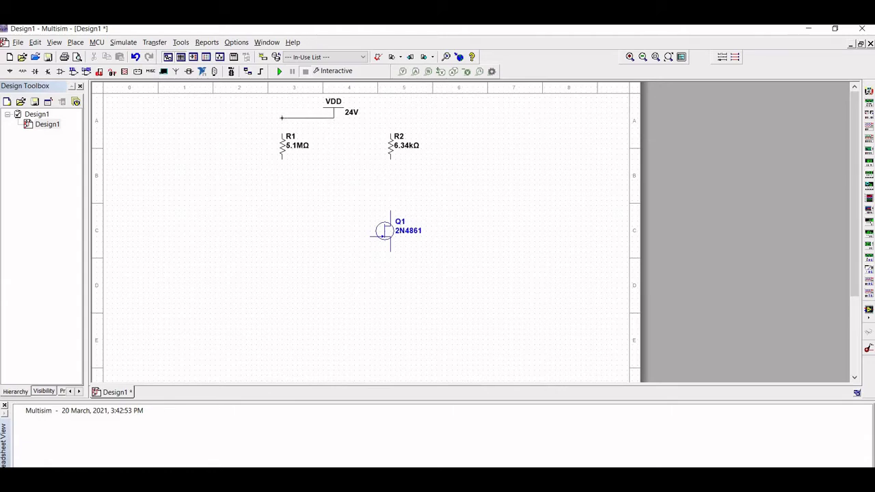
- Wire the VDD supply to the upper ends of the 5.1 MΩ and 6.34 kΩ resistors
left_click(281, 130)
left_click(332, 119)
left_click(329, 119)
- Place a DC_POWER voltage source directly below the 5.1 MΩ resistor and finish component selection
left_click(10, 72)
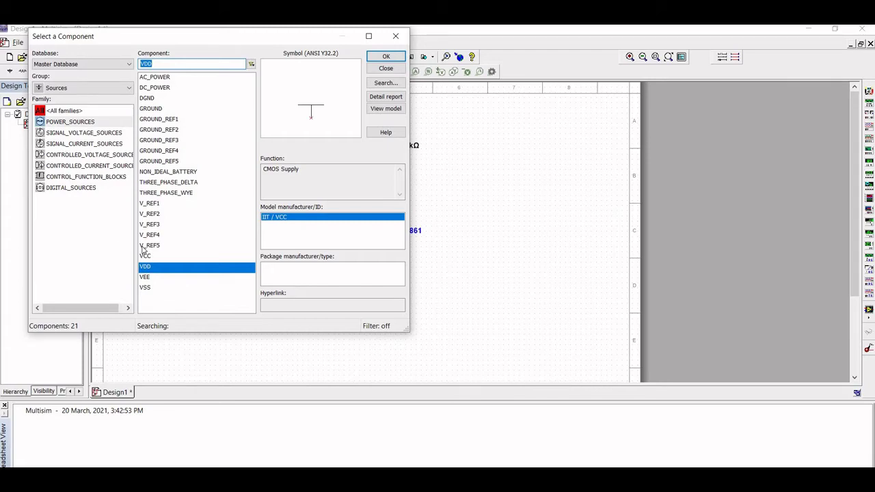
left_click(158, 90)
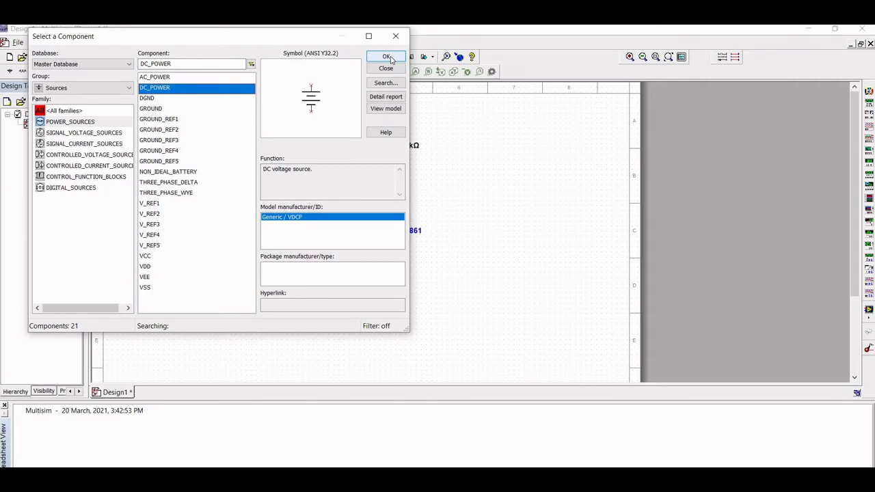
left_click(386, 57)
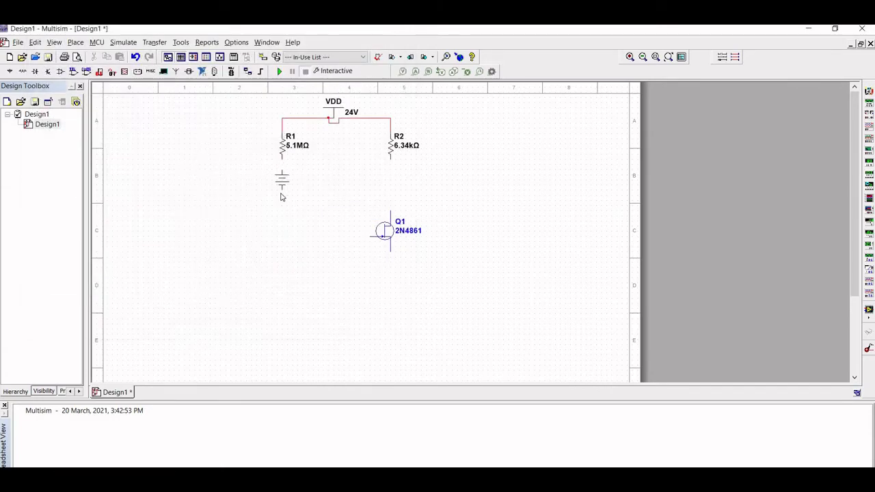
left_click(281, 196)
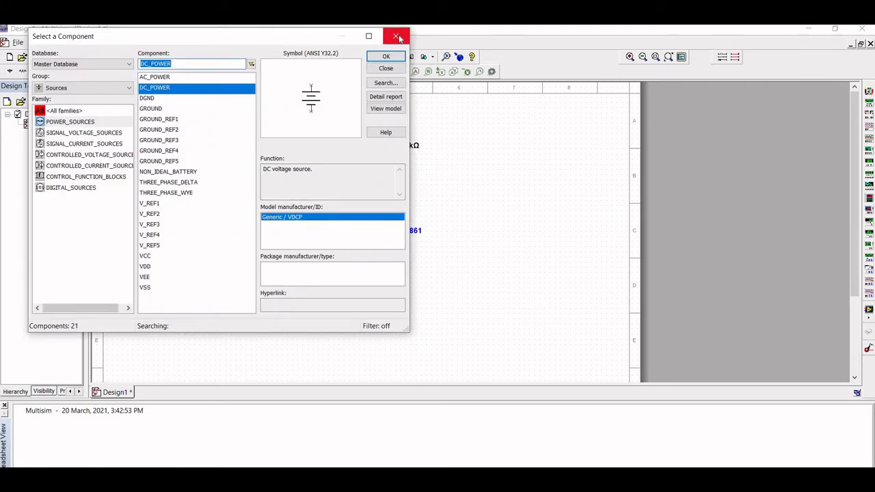
left_click(399, 38)
- Set the voltage of the DC source below the 5.1 MΩ resistor to 0 V
left_click(293, 179)
double_click(294, 181)
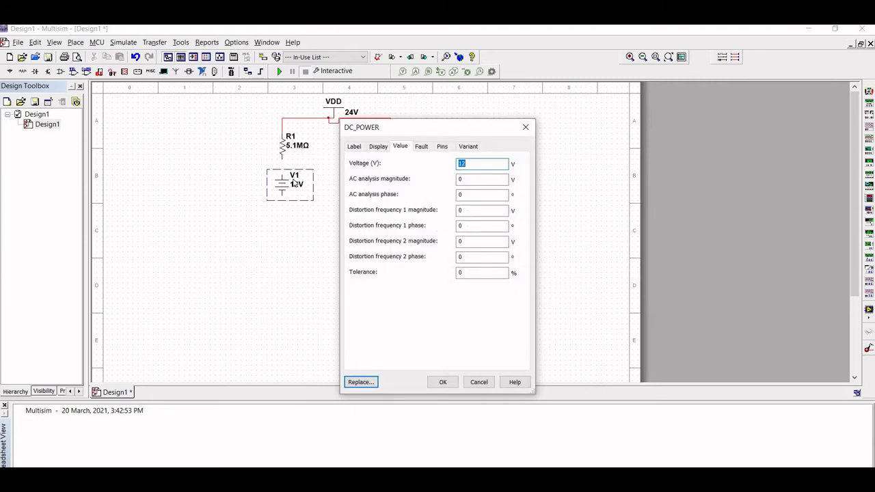
type("0")
left_click(443, 381)
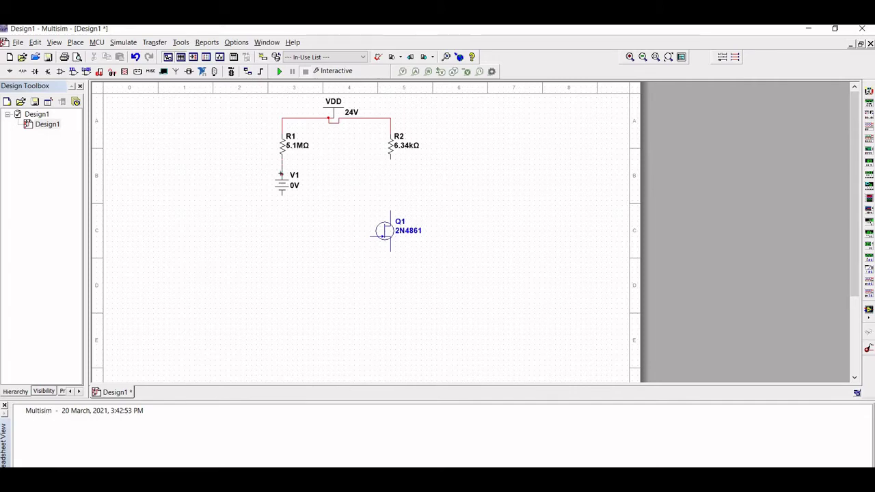
- Place a 10 µF capacitor from the Basic group to the left of the JFET, level with its gate
left_click(11, 73)
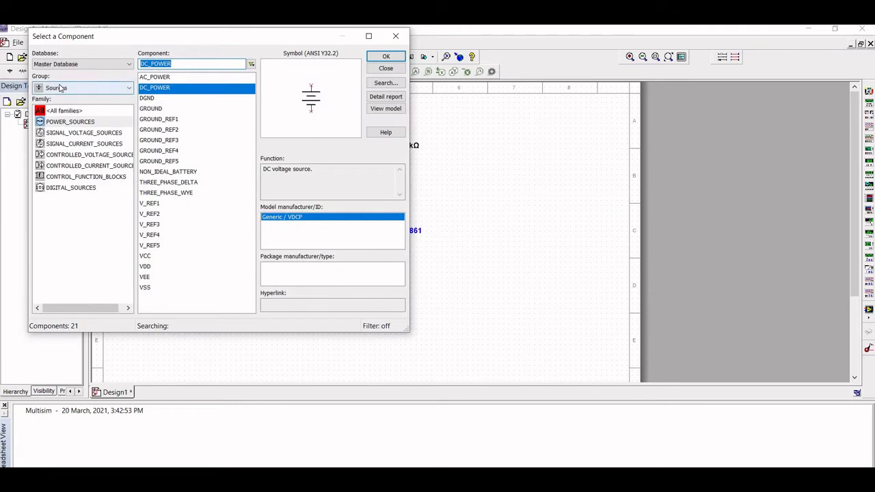
left_click(59, 88)
left_click(59, 121)
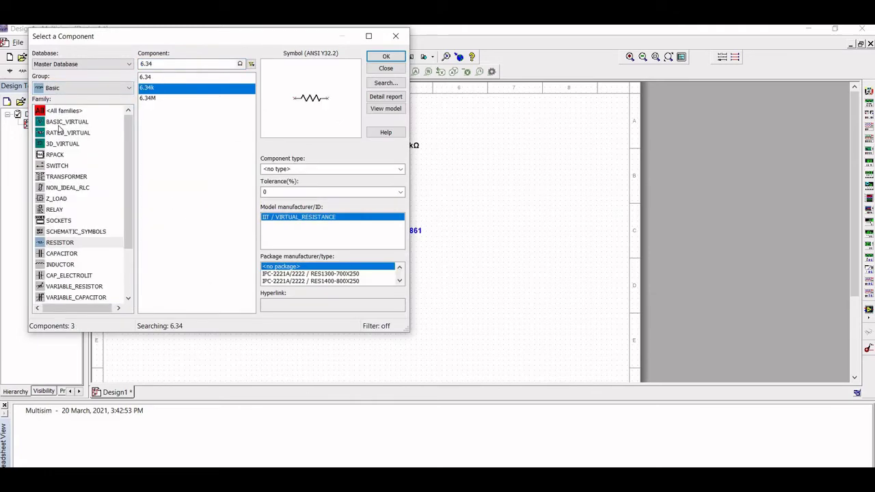
left_click(63, 254)
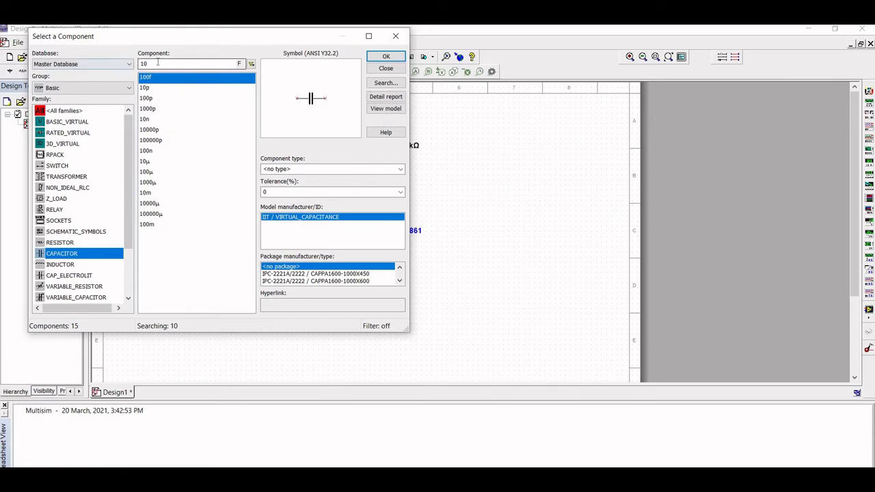
left_click(158, 62)
type("u")
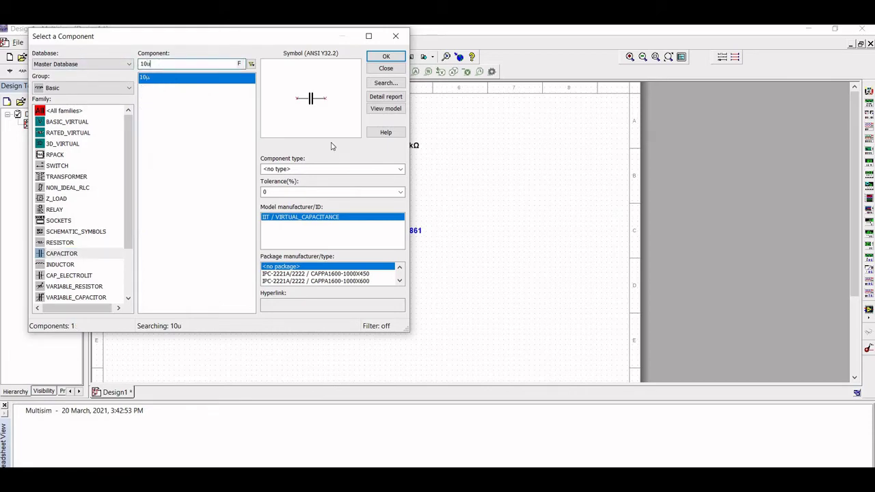
left_click(370, 60)
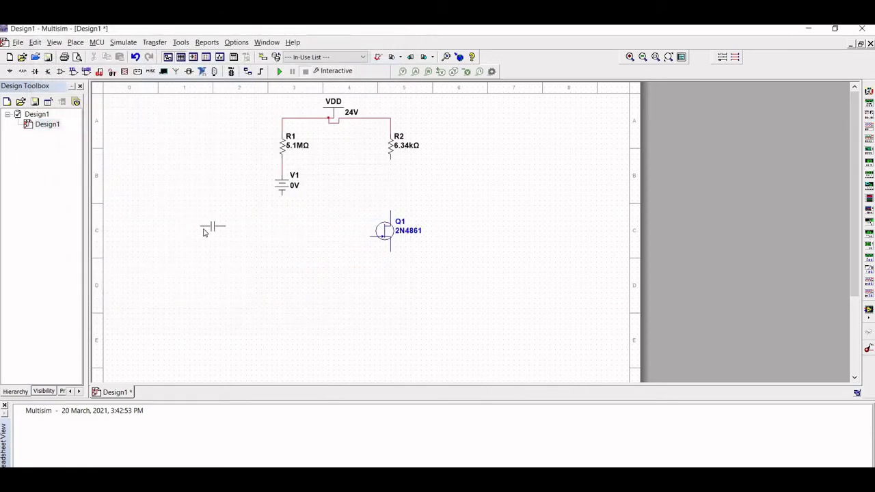
left_click(217, 236)
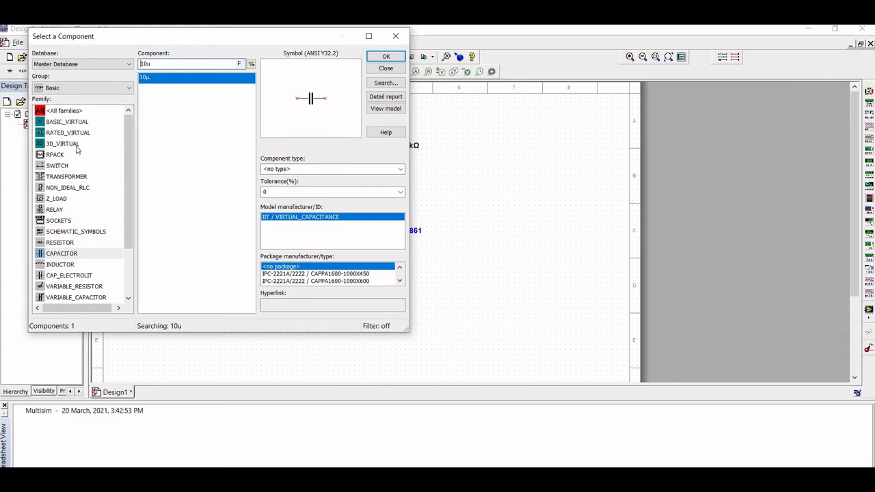
- Place a 1 kΩ resistor to the left of the 10 µF capacitor, in line with it, and finish component selection
left_click(61, 123)
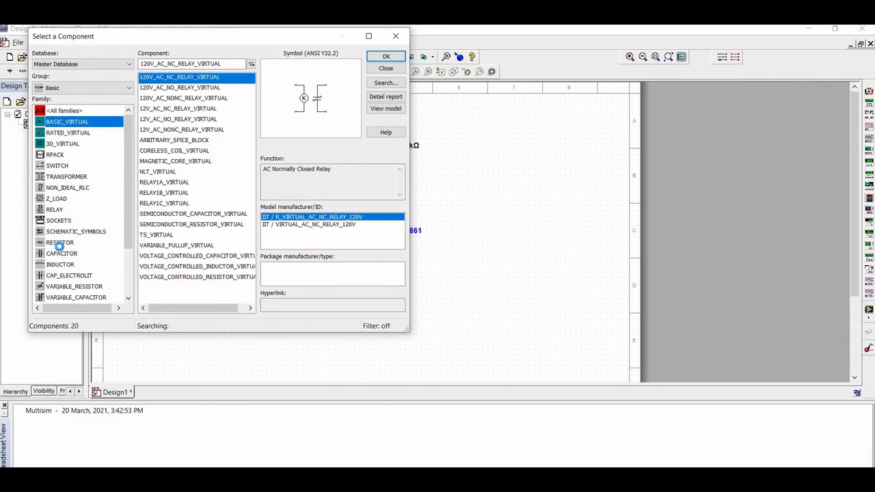
left_click(60, 244)
left_click(165, 64)
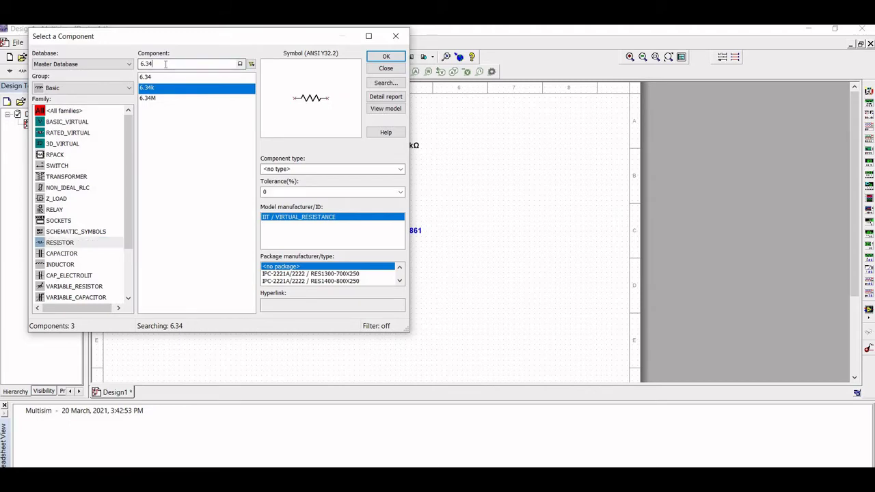
key("BackSpace")
key("BackSpace")
key("BackSpace")
key("BackSpace")
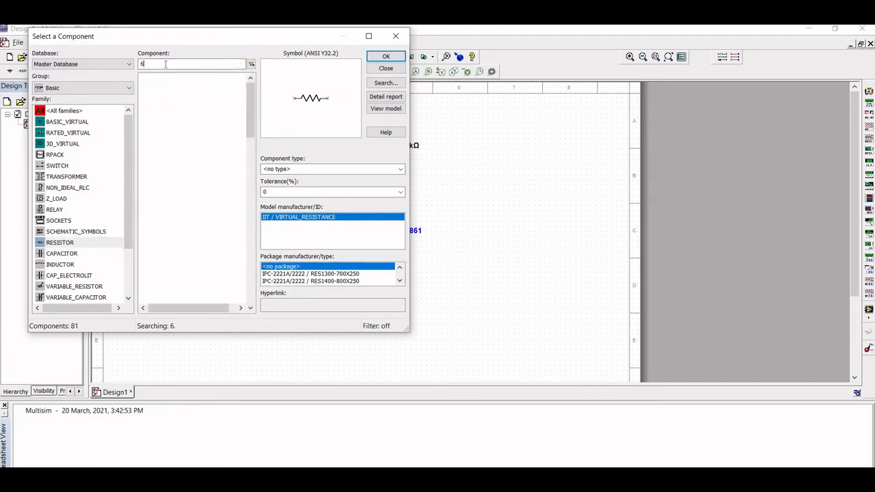
type("1k")
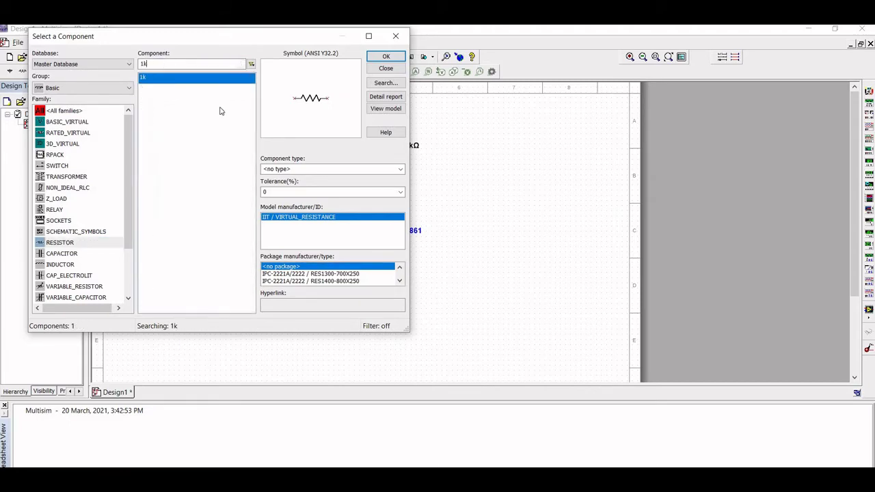
key("Return")
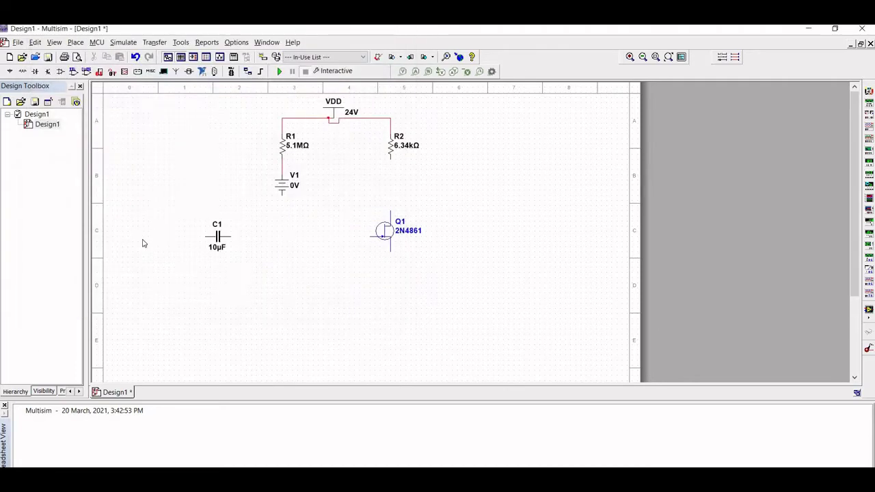
left_click(177, 227)
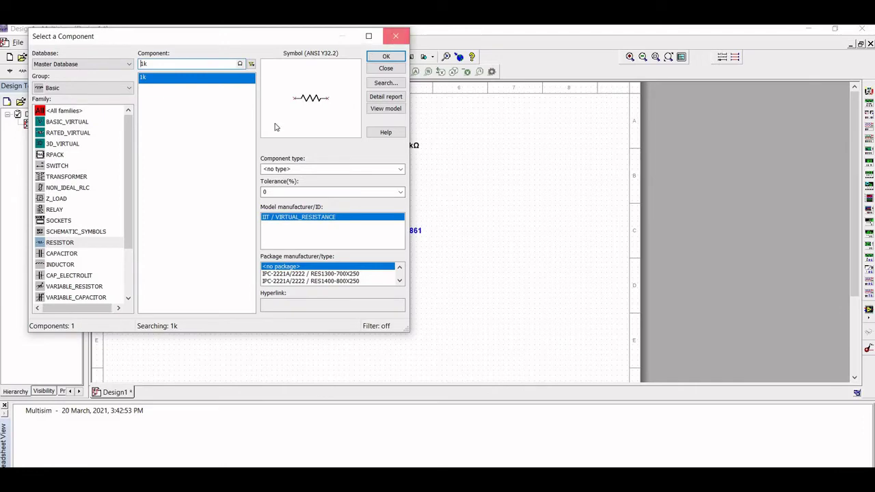
left_click(394, 38)
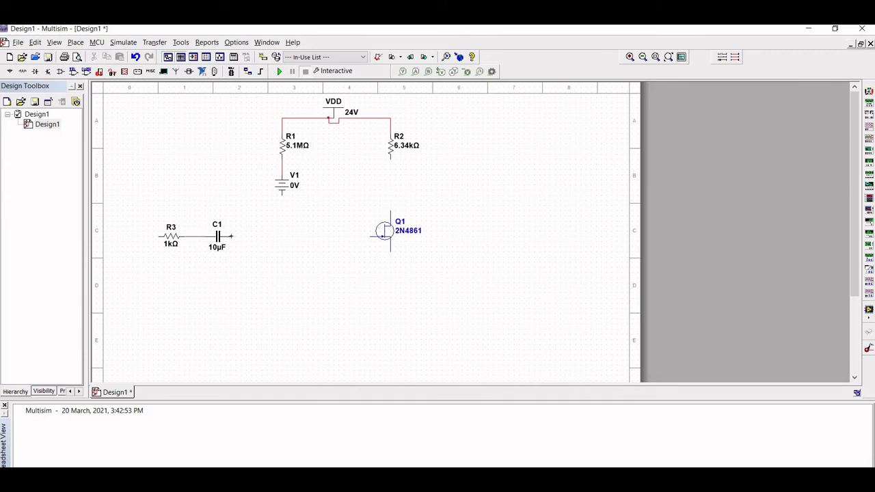
- Wire the 1 kΩ resistor through the 10 µF capacitor to the JFET gate and join the 0 V source's lower end to that wire
left_click(369, 236)
left_click(281, 236)
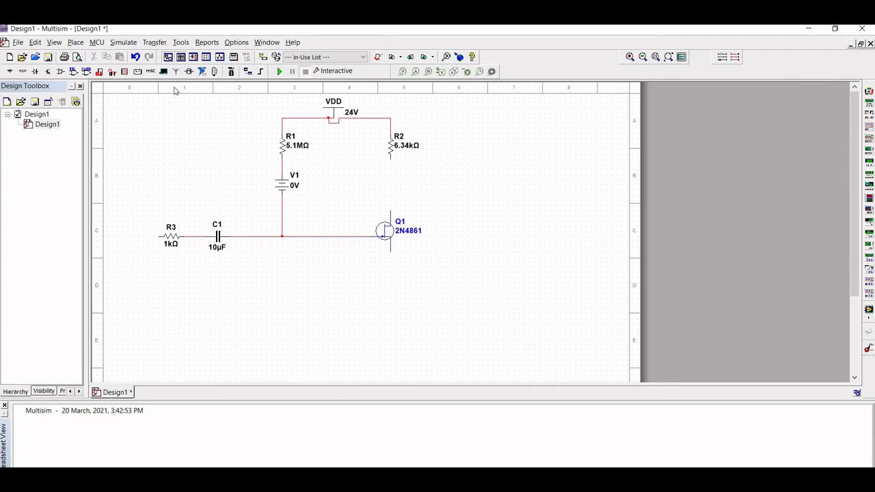
- Place a second DC_POWER source below the gate wire, in line with the first one, and finish component selection
left_click(10, 71)
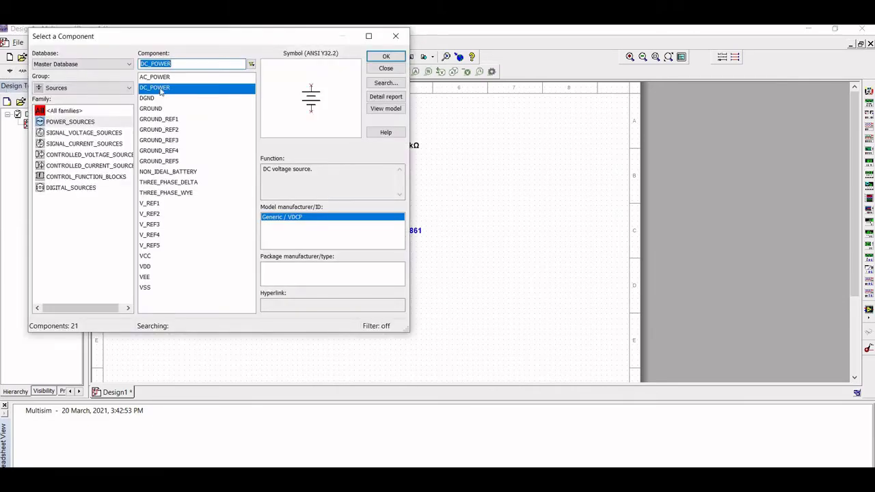
left_click(386, 57)
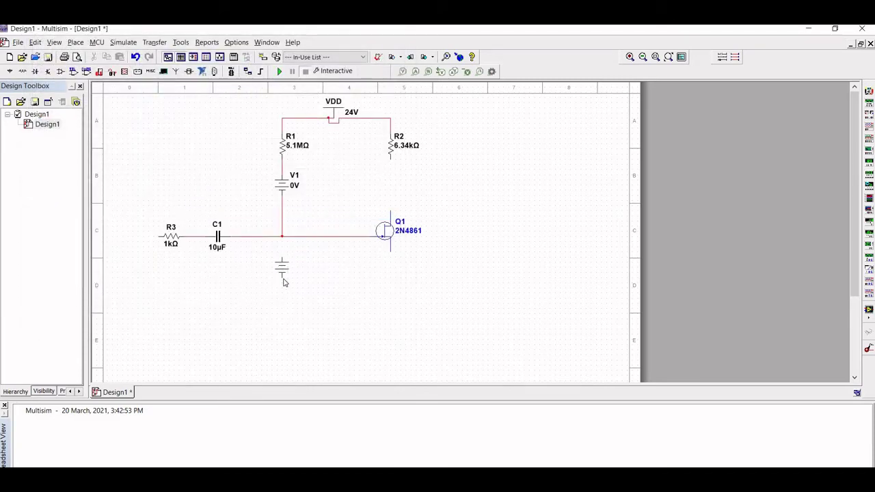
key("Escape")
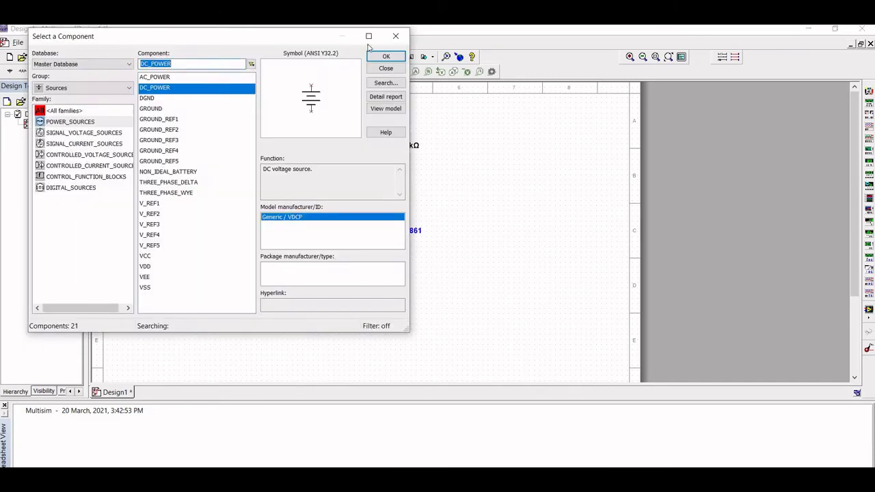
left_click(394, 36)
- Set the voltage of the DC source below the gate wire to 0 V
left_click(294, 269)
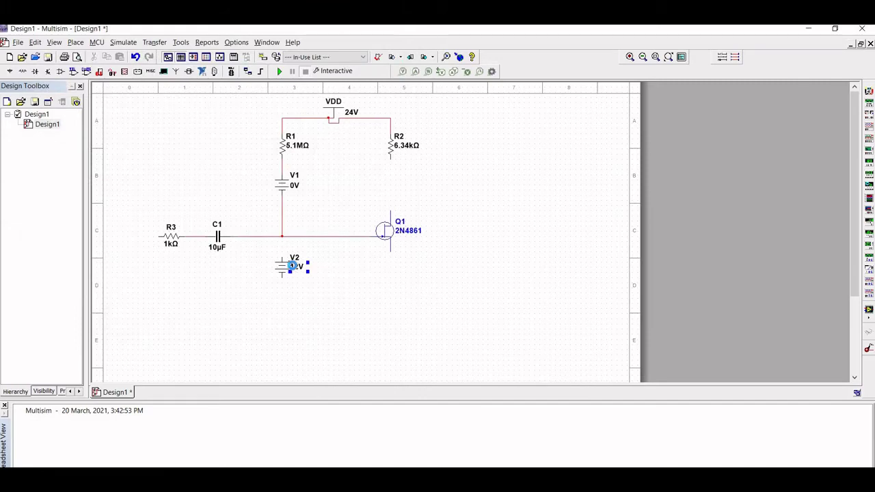
double_click(294, 269)
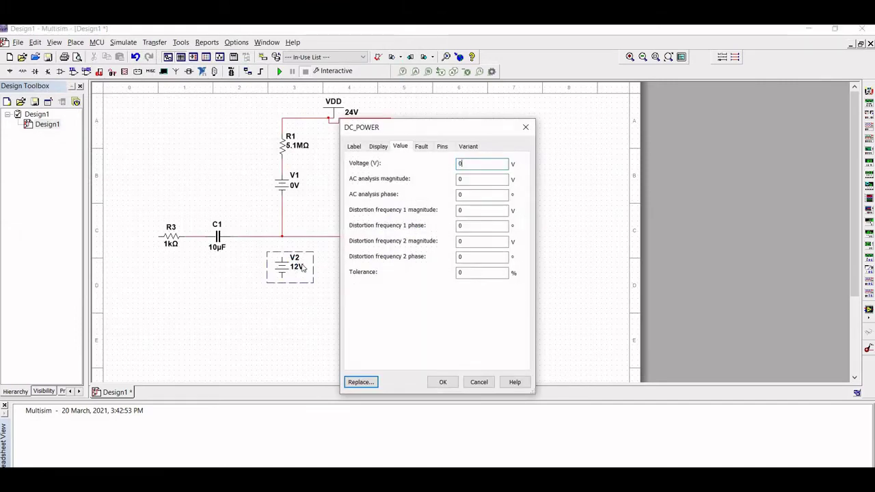
left_click(443, 381)
left_click(278, 335)
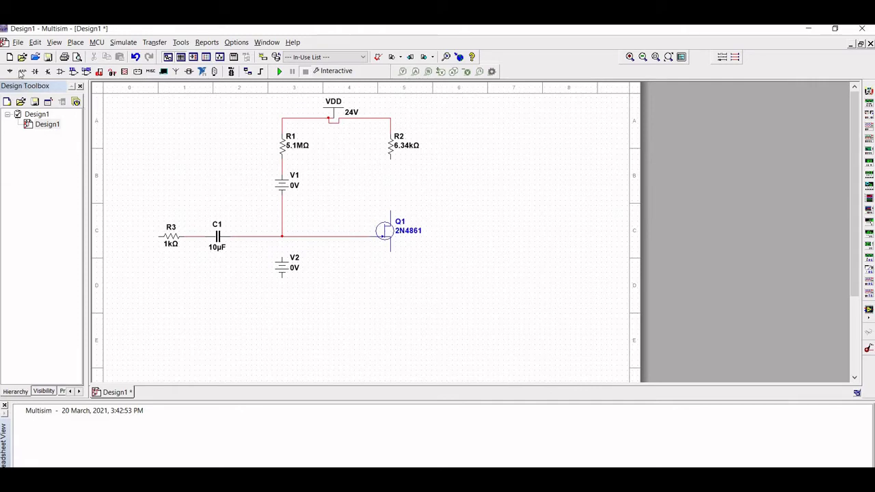
- Place a vertical 1 MΩ resistor directly below the lower DC source
double_click(173, 232)
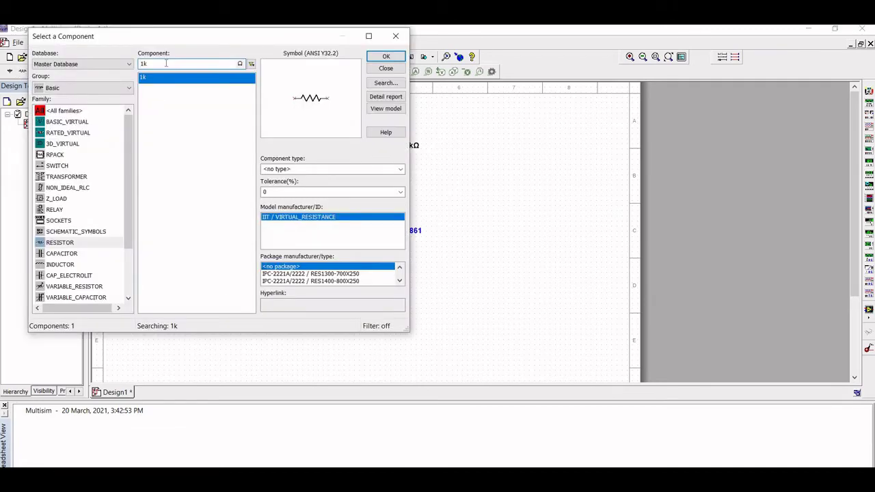
key("BackSpace")
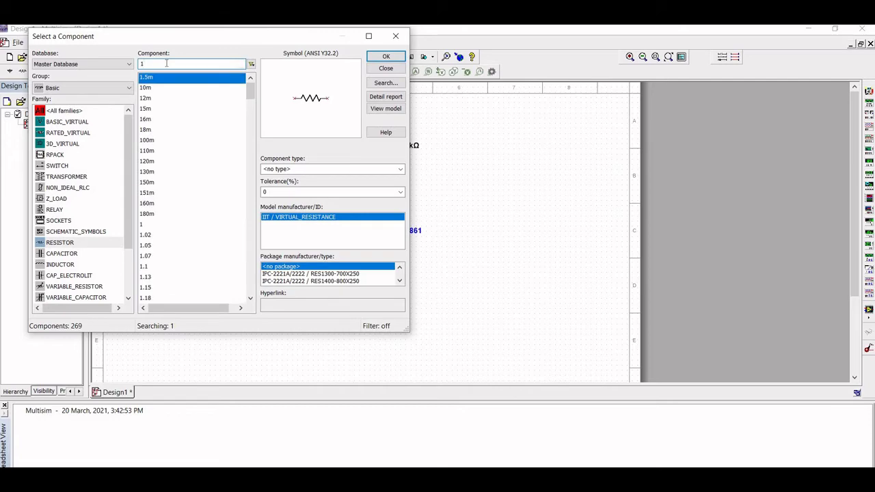
type("M")
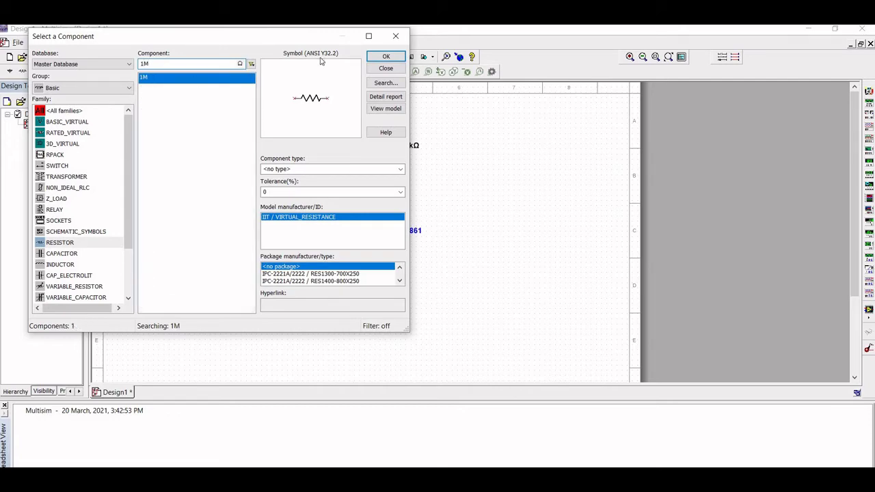
left_click(386, 56)
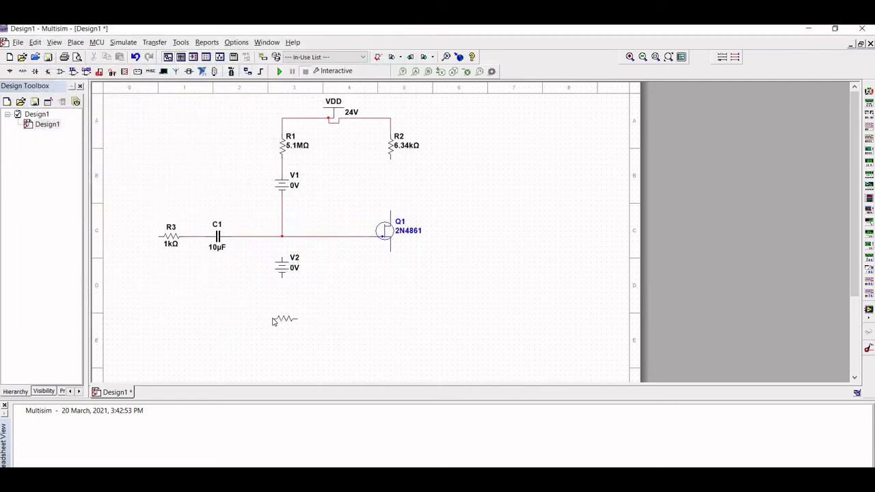
key("ctrl+r")
left_click(281, 298)
- Place a vertical 6.34 kΩ resistor directly below the JFET's source terminal
key("BackSpace")
key("BackSpace")
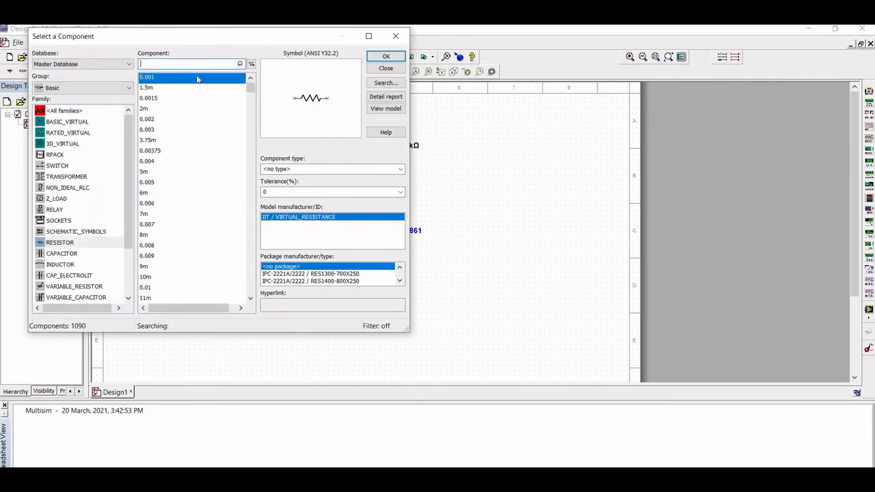
type("6")
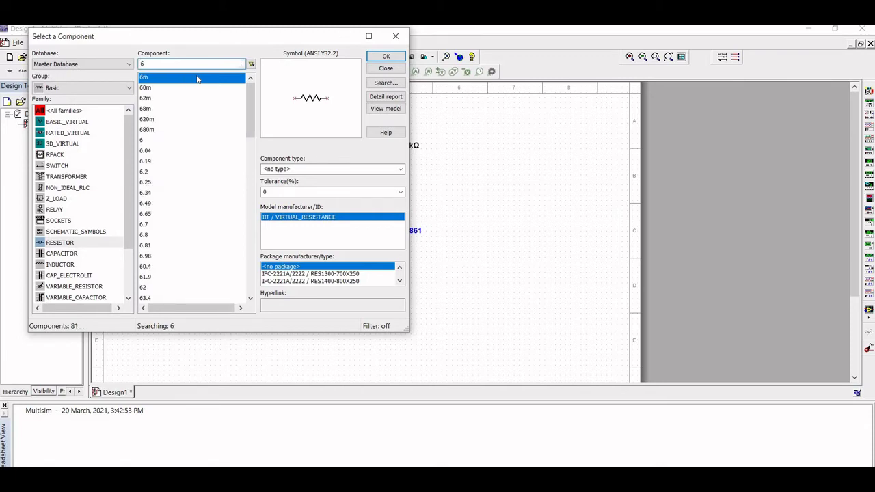
type(".34")
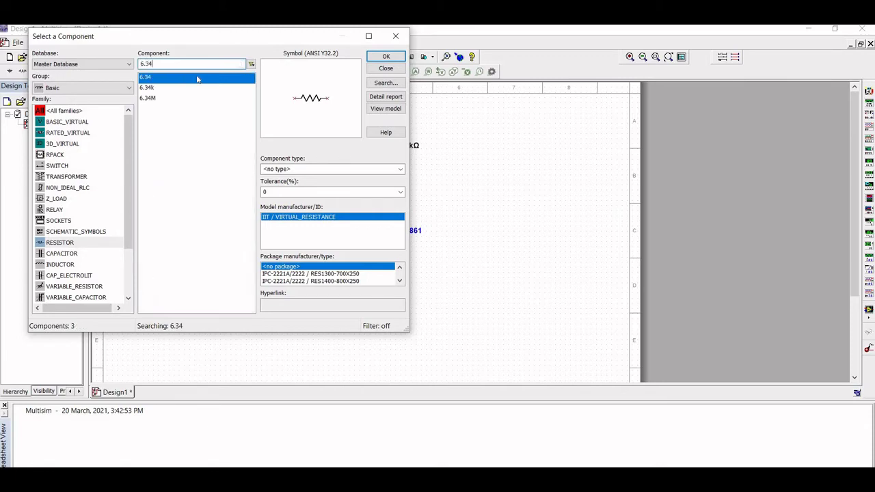
left_click(155, 89)
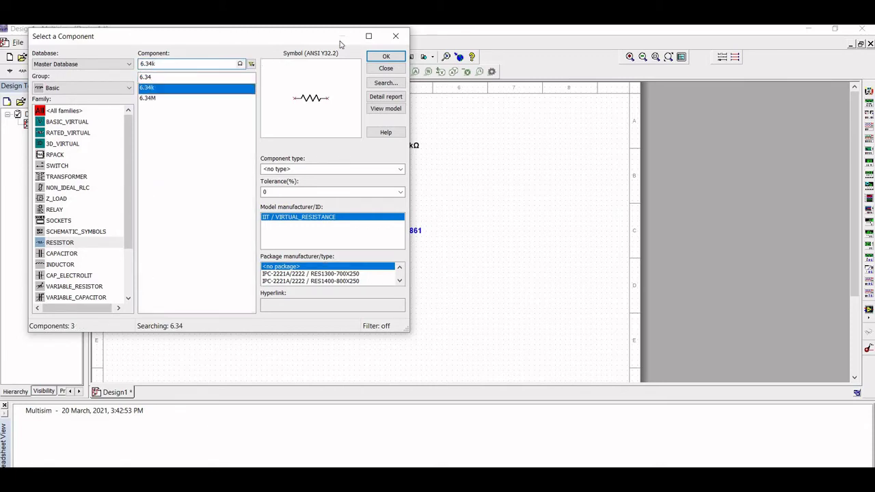
left_click(386, 56)
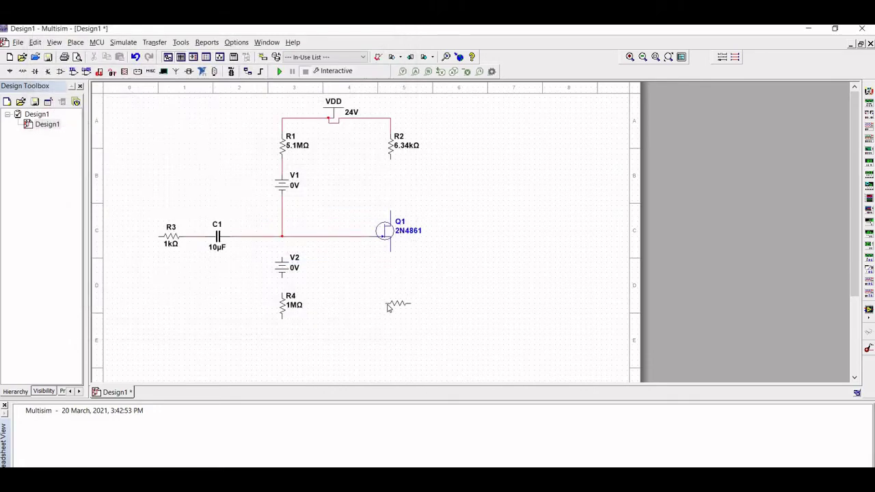
key("ctrl+r")
left_click(391, 296)
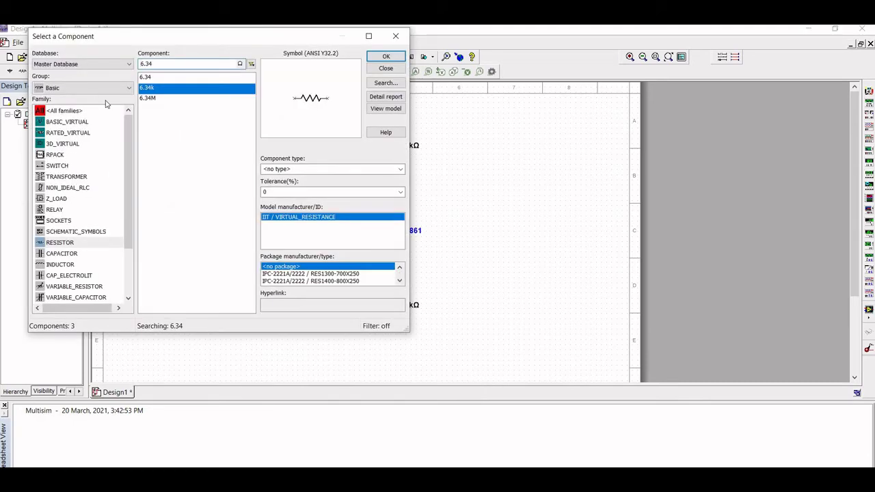
- Place a vertical 100 µF capacitor to the right of the lower 6.34 kΩ resistor
left_click(72, 253)
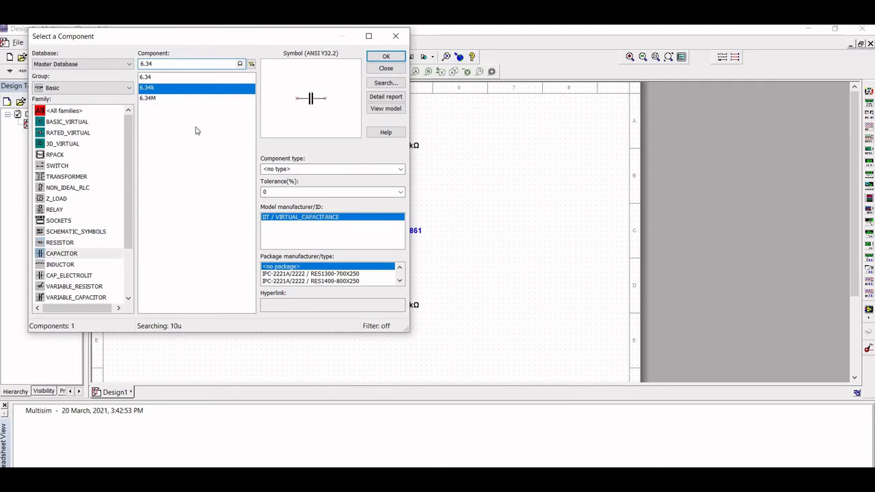
left_click(161, 64)
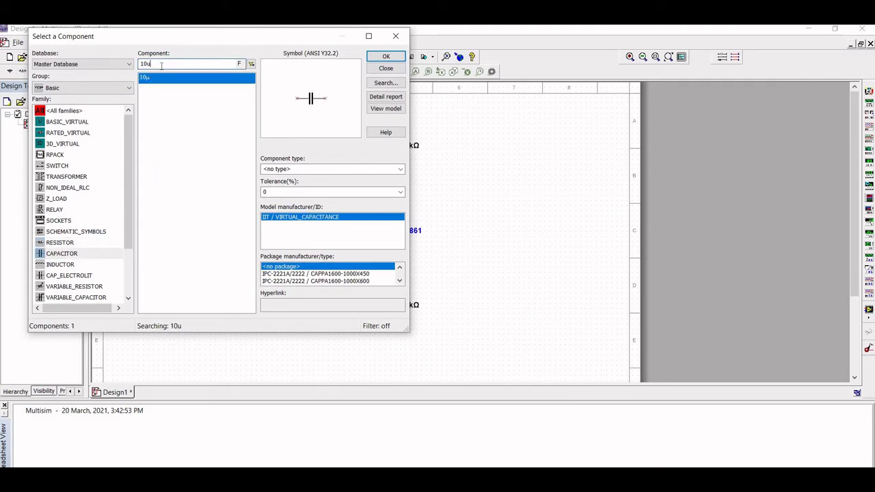
key("BackSpace")
type("0u")
left_click(385, 56)
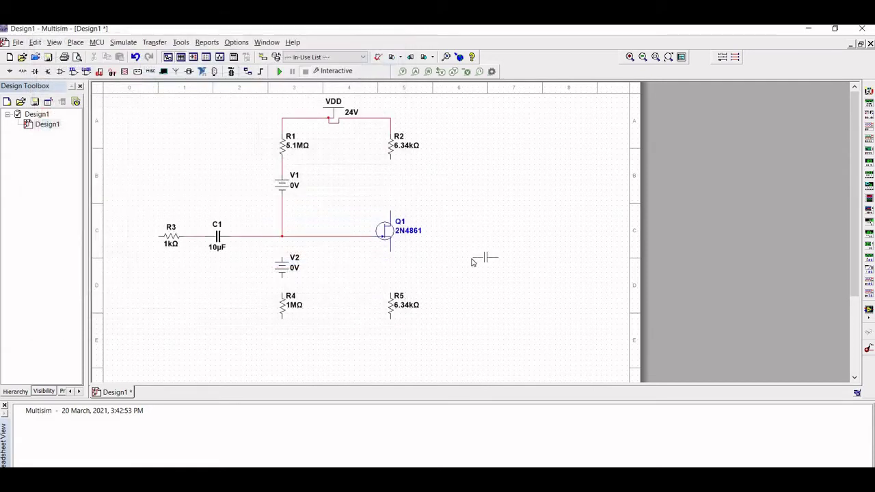
key("ctrl+r")
left_click(479, 275)
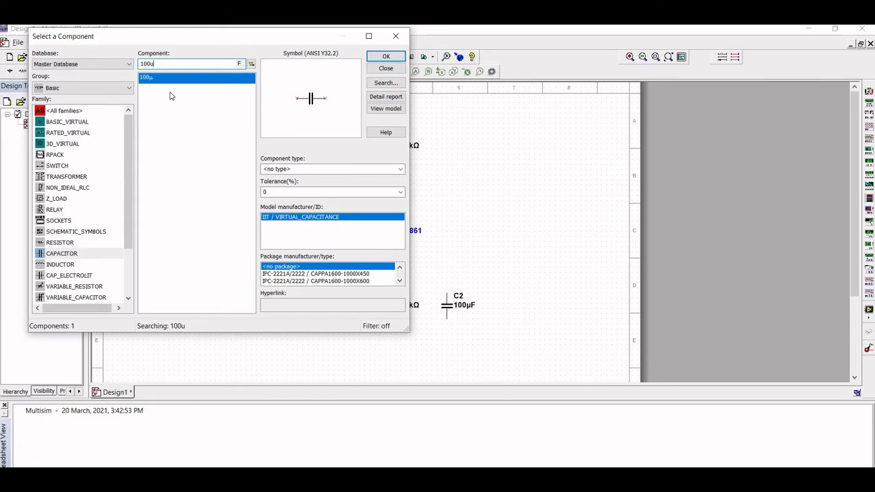
- Place a horizontal 10 µF capacitor to the right of the JFET's drain
key("BackSpace")
key("BackSpace")
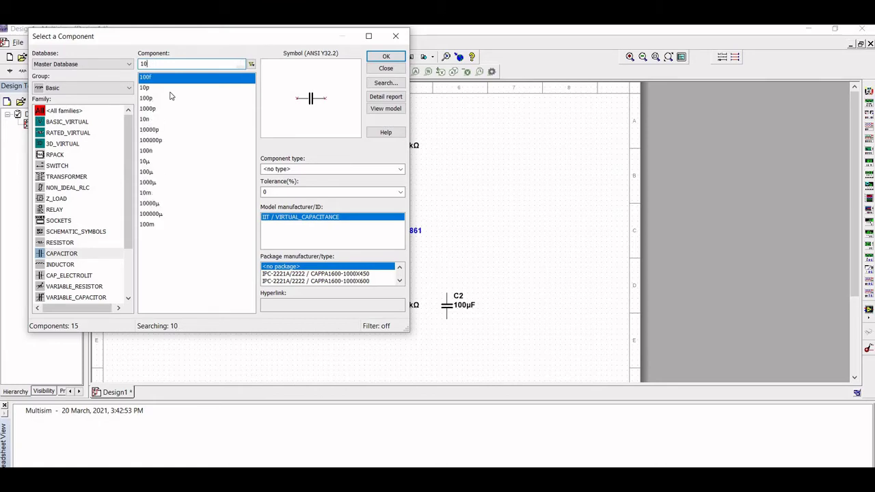
type("u")
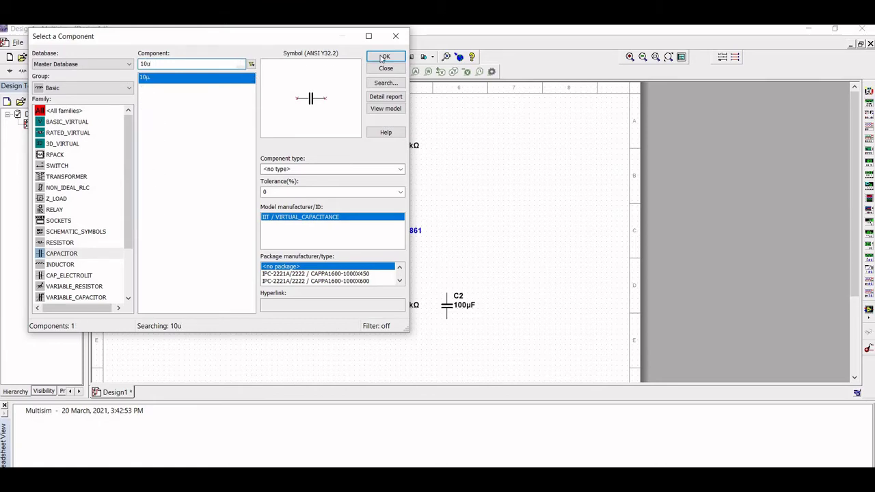
key("Return")
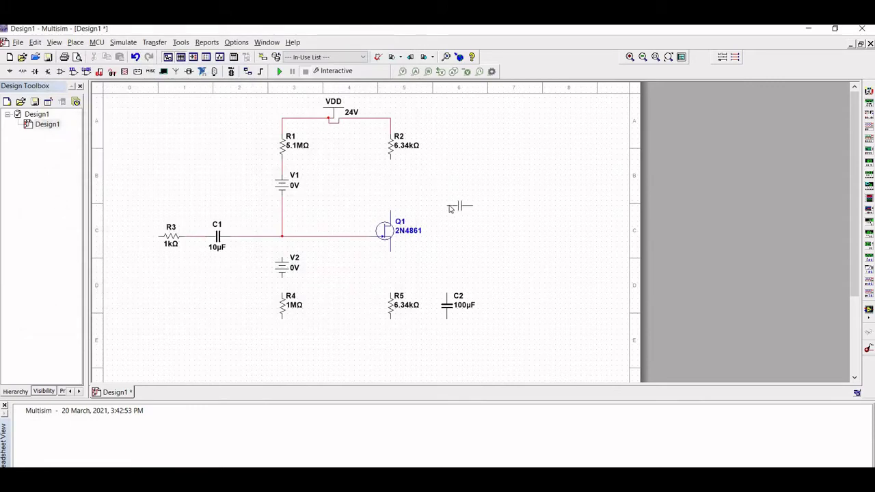
left_click(450, 209)
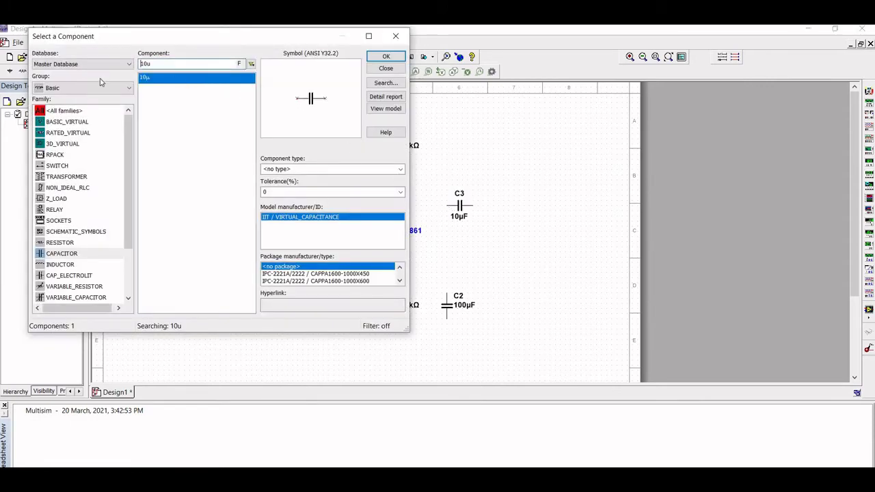
- Place a vertical 1 kΩ load resistor to the right of the output 10 µF capacitor
left_click(64, 242)
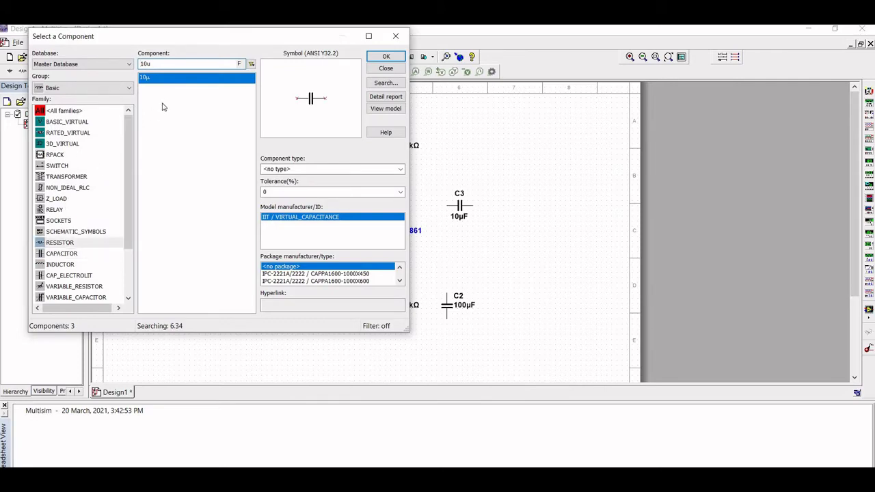
left_click(166, 62)
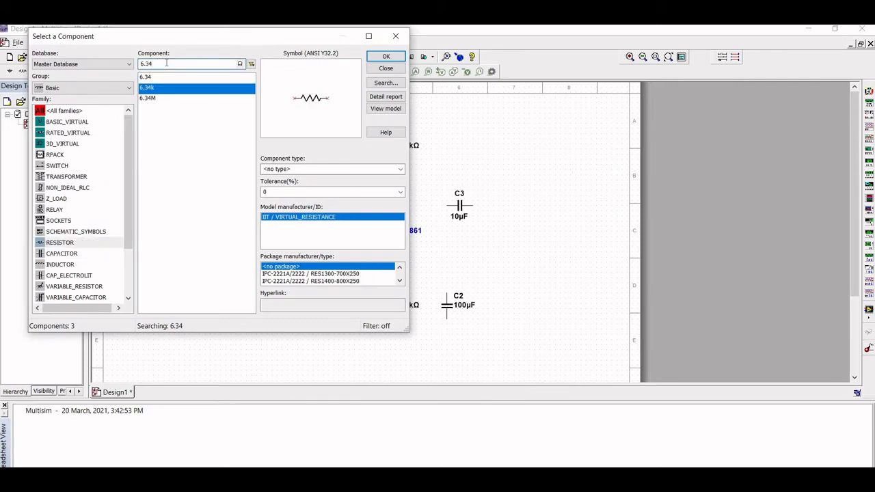
key("BackSpace")
key("BackSpace")
key("BackSpace")
key("BackSpace")
type("1k")
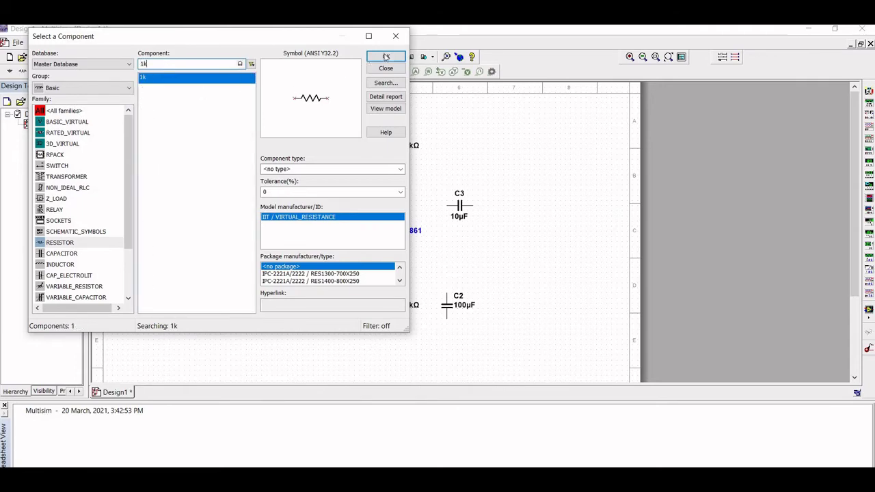
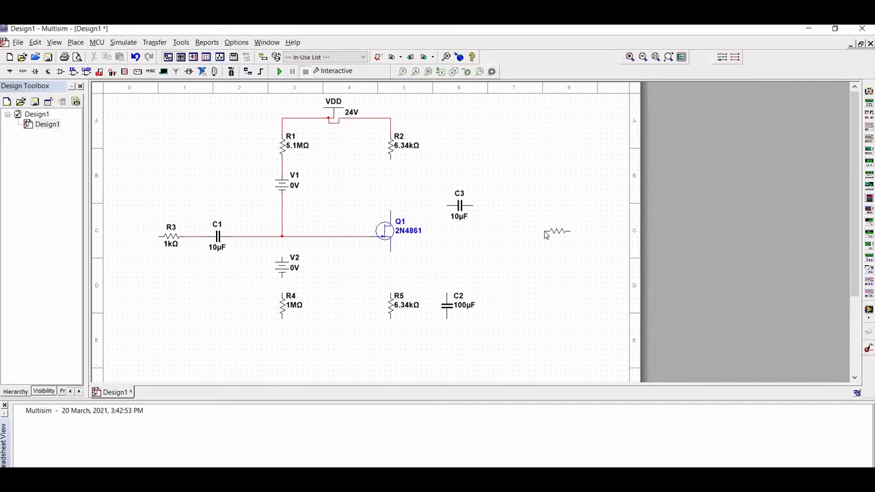
key("ctrl+r")
left_click(517, 226)
key("Escape")
- Wire the lower gate-side DC source to the gate node, and the JFET's source to the lower 6.34 kΩ resistor and the 100 µF capacitor
left_click(282, 258)
left_click(390, 295)
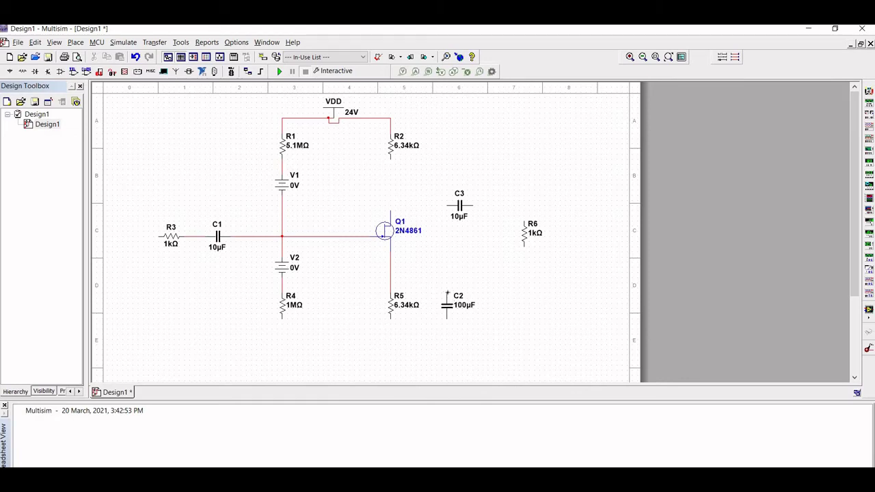
left_click(446, 290)
left_click(391, 277)
- Place a DC power source between the upper 6.34 kΩ resistor and the JFET's drain, and set its voltage to 0 V
left_click(10, 71)
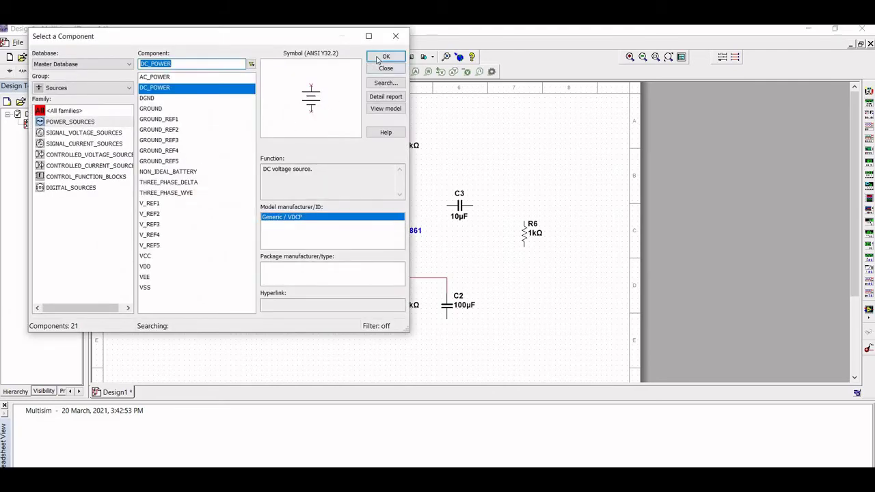
left_click(378, 58)
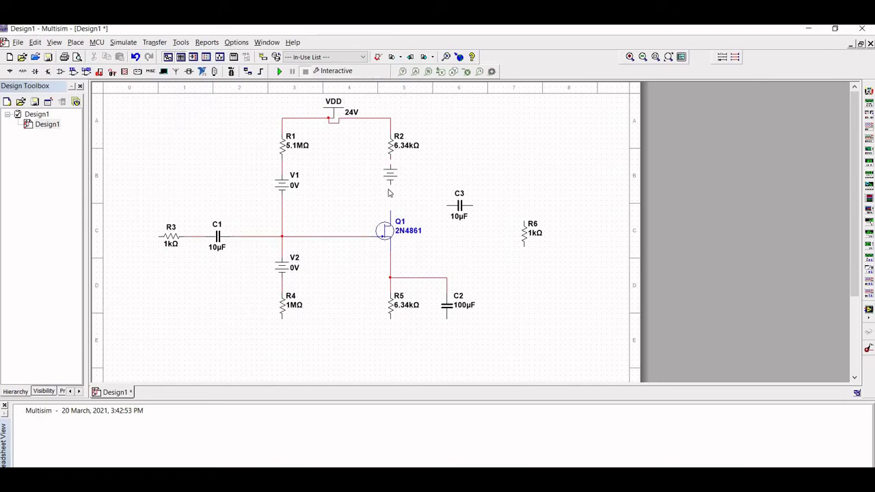
left_click(389, 193)
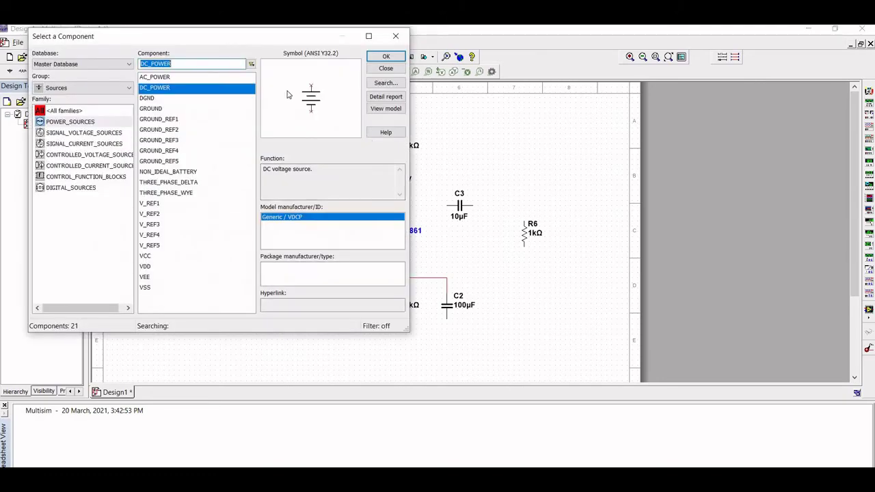
key("Escape")
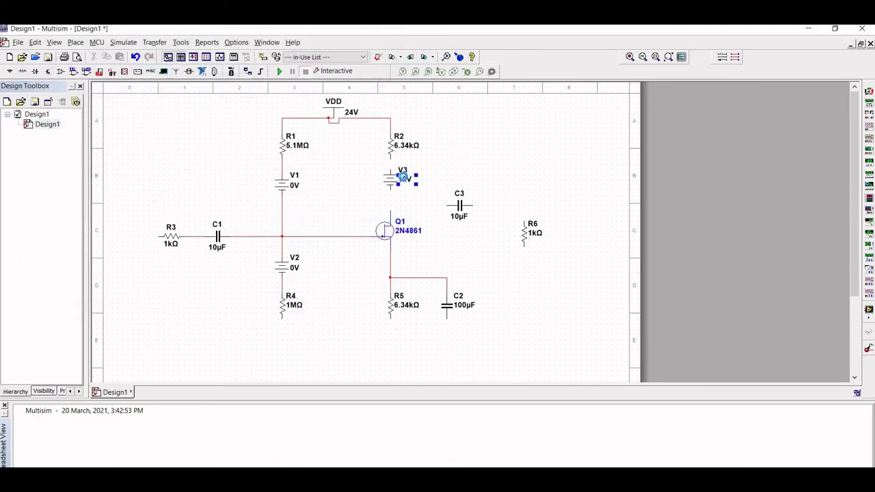
double_click(409, 182)
type("0")
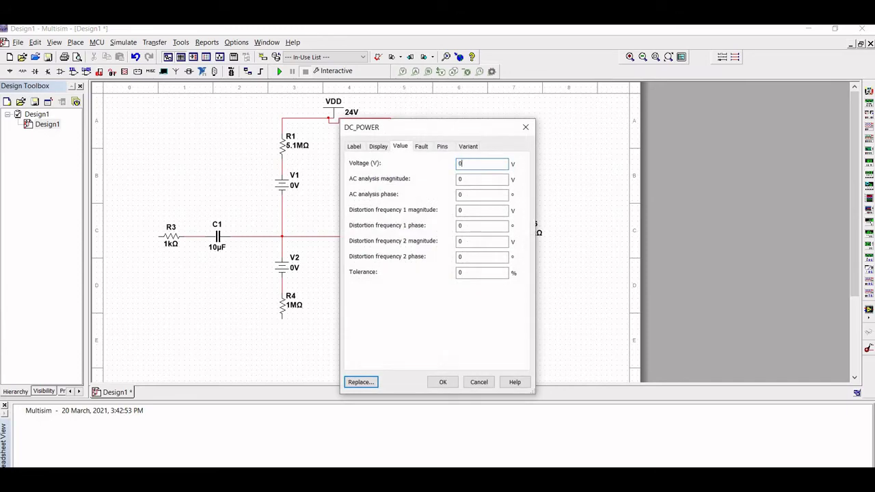
key("Return")
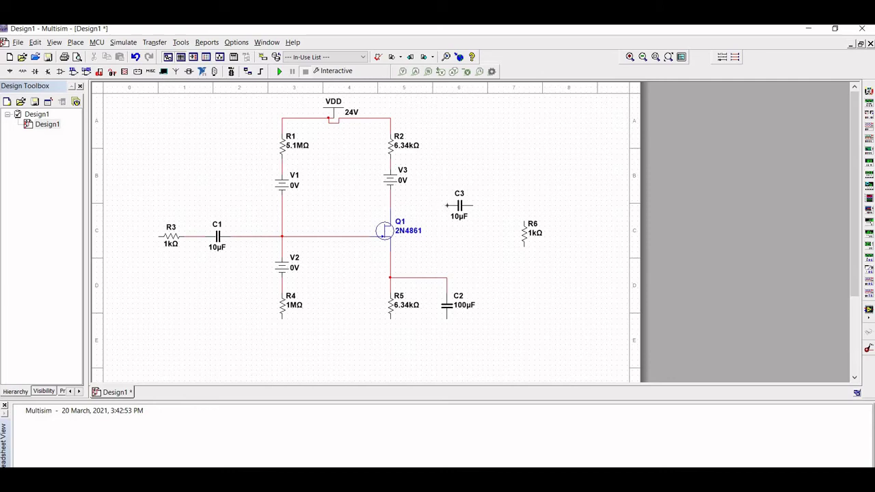
- Wire the output 10 µF capacitor between the JFET's drain node and the upper end of the 1 kΩ load resistor
left_click(446, 205)
left_click(391, 205)
left_click(473, 205)
left_click(525, 220)
- Connect the lower ends of the load resistor, 100 µF capacitor, lower 6.34 kΩ resistor and 1 MΩ resistor with a common bottom wire
left_click(447, 319)
left_click(391, 319)
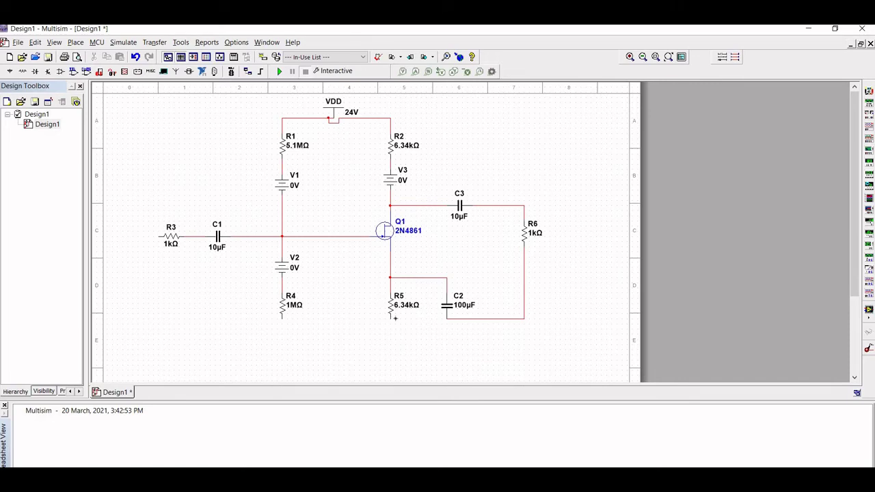
left_click(451, 320)
left_click(281, 319)
left_click(391, 324)
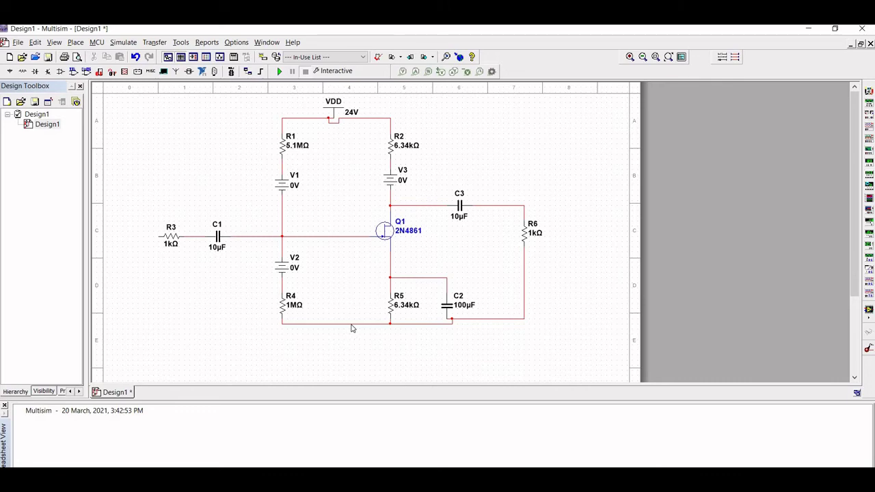
- Place an AC power source just below the free end of the input 1 kΩ resistor
left_click(10, 77)
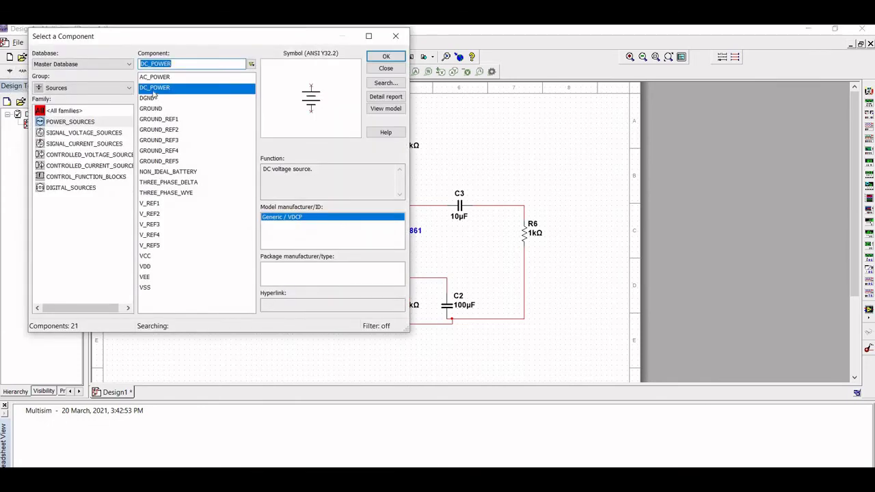
left_click(157, 78)
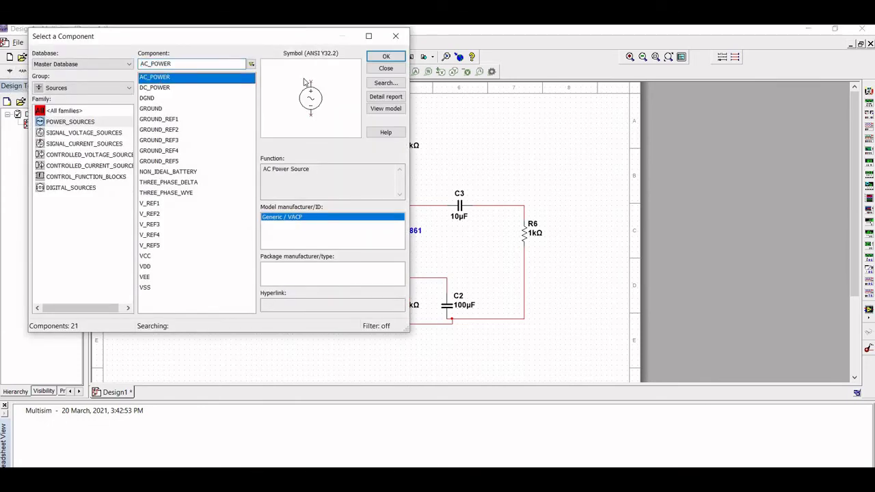
left_click(387, 57)
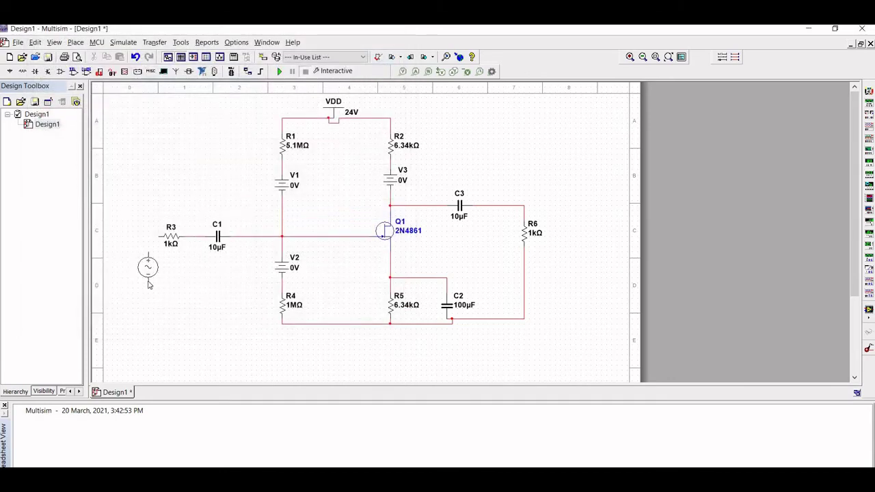
left_click(149, 282)
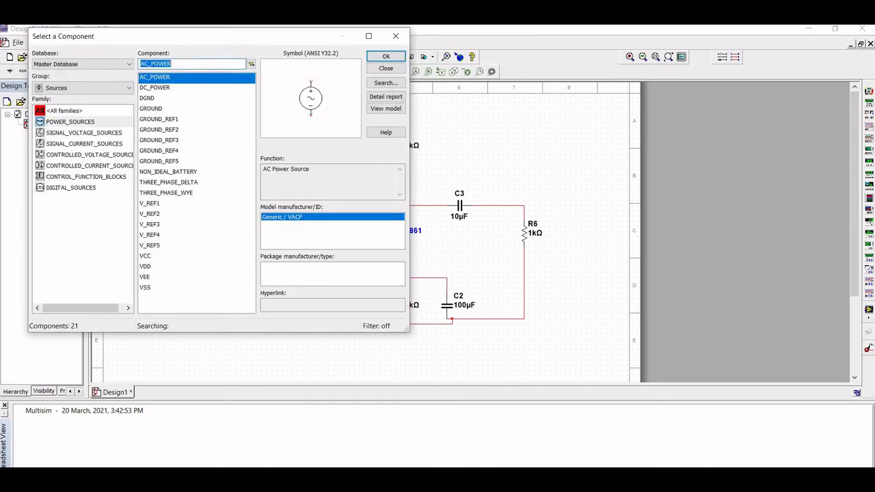
left_click(396, 36)
- Set the AC source to 0.71 mV RMS, 1000 Hz and an AC analysis magnitude of 1 mV
left_click(152, 268)
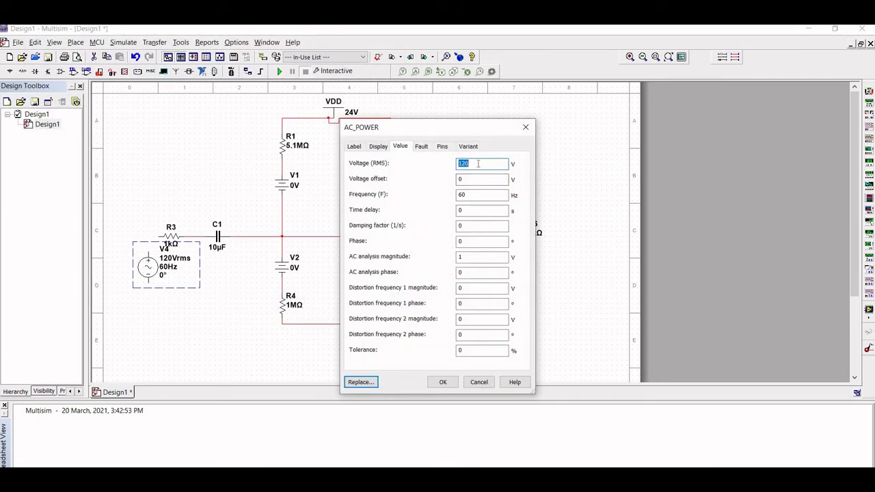
type("0.71m")
left_click(471, 194)
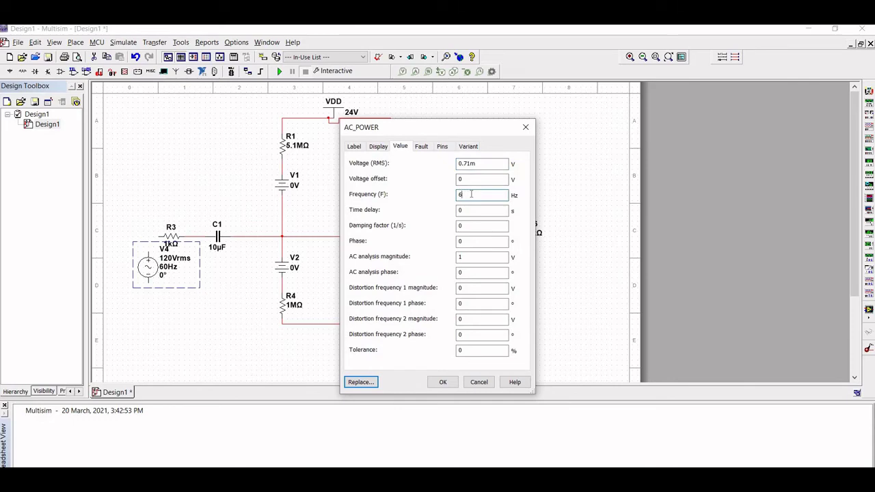
key("BackSpace")
type("1000")
left_click(475, 257)
type("m")
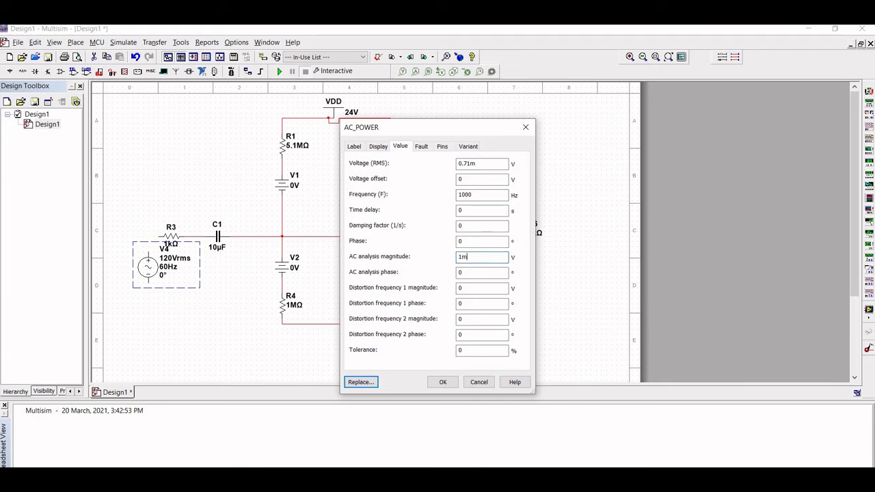
left_click(442, 383)
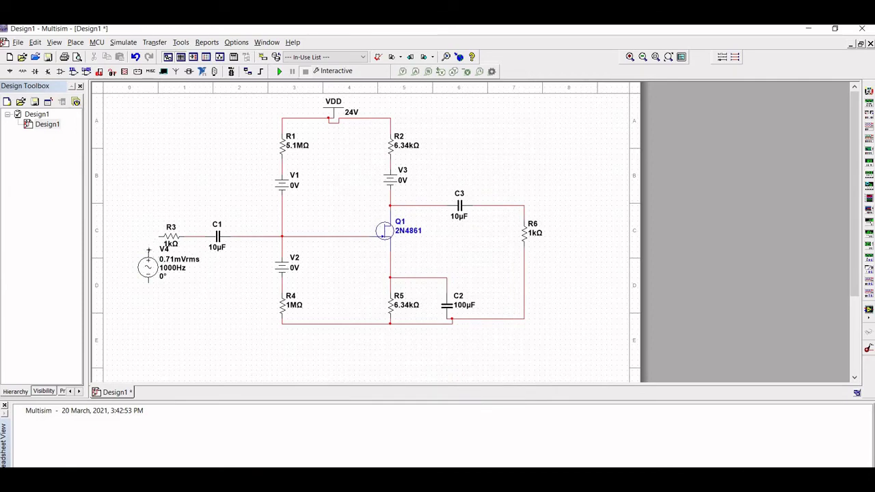
- Wire the AC source's positive terminal to the input 1 kΩ resistor and its negative terminal to the common bottom wire
left_click(149, 250)
left_click(158, 236)
left_click(148, 282)
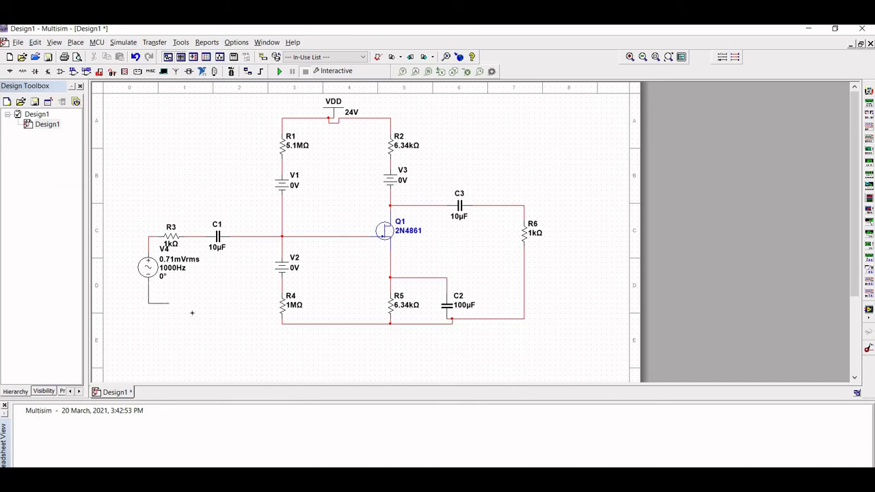
left_click(281, 325)
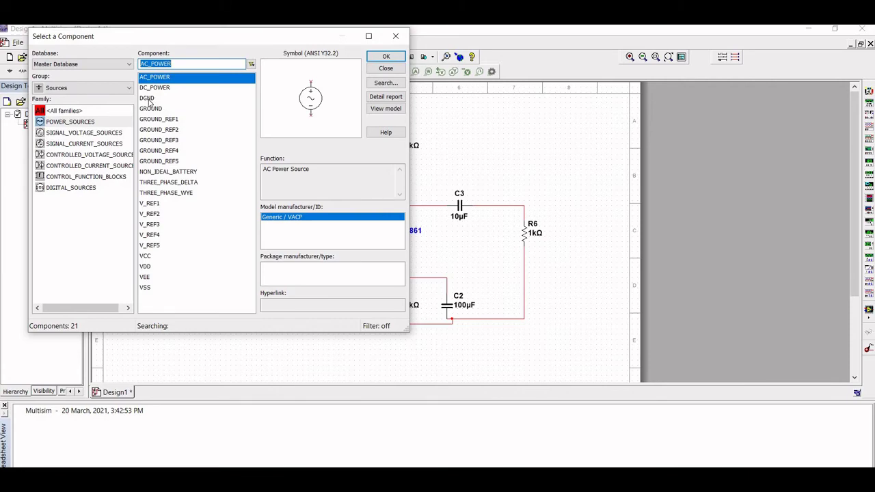
- Place an analog ground on the common bottom wire between the 1 MΩ and lower 6.34 kΩ resistors
left_click(149, 99)
left_click(153, 109)
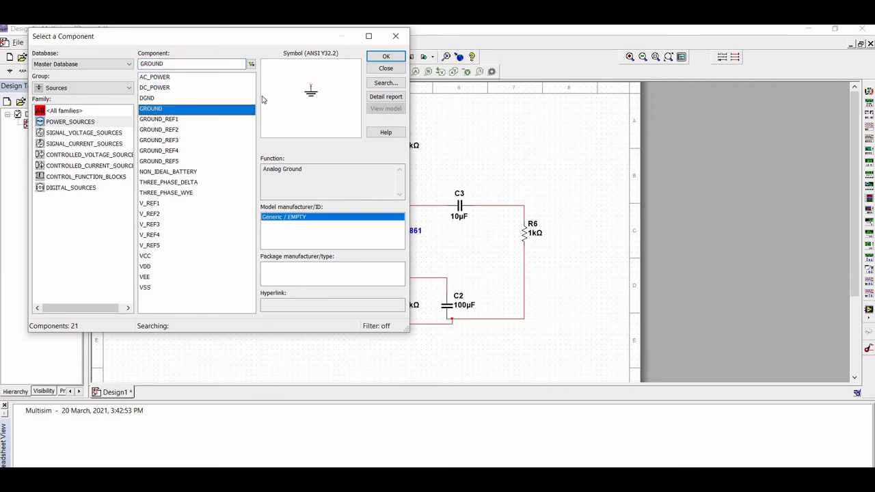
left_click(376, 58)
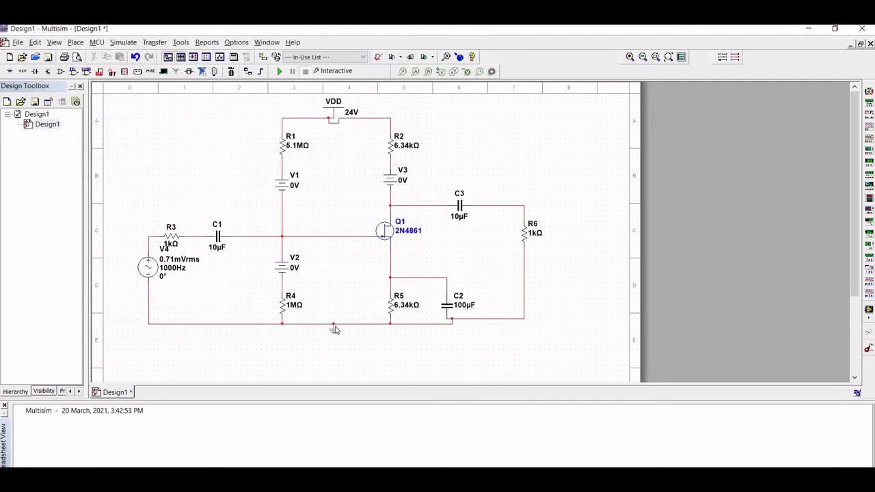
left_click(334, 328)
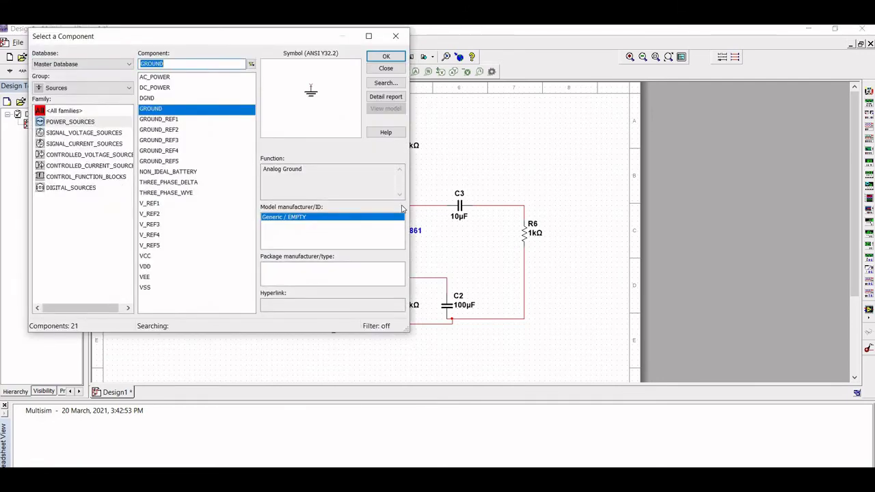
left_click(395, 36)
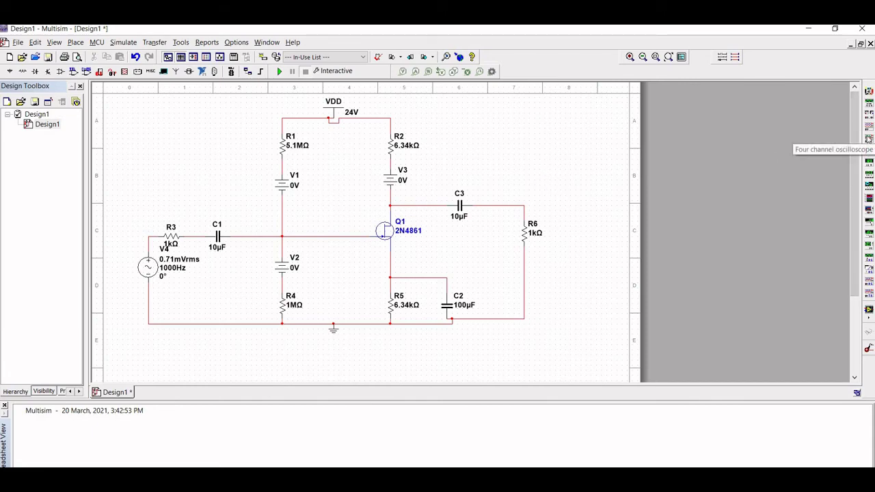
- Place a two-channel oscilloscope below the 100 µF capacitor and wire channel A's positive terminal to the AC source's positive wire
left_click(868, 127)
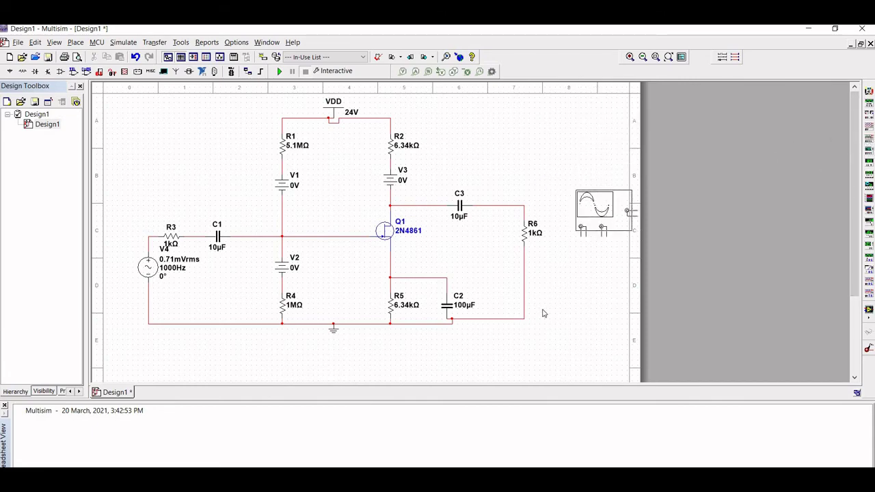
scroll(458, 337, "down", 3)
left_click(458, 308)
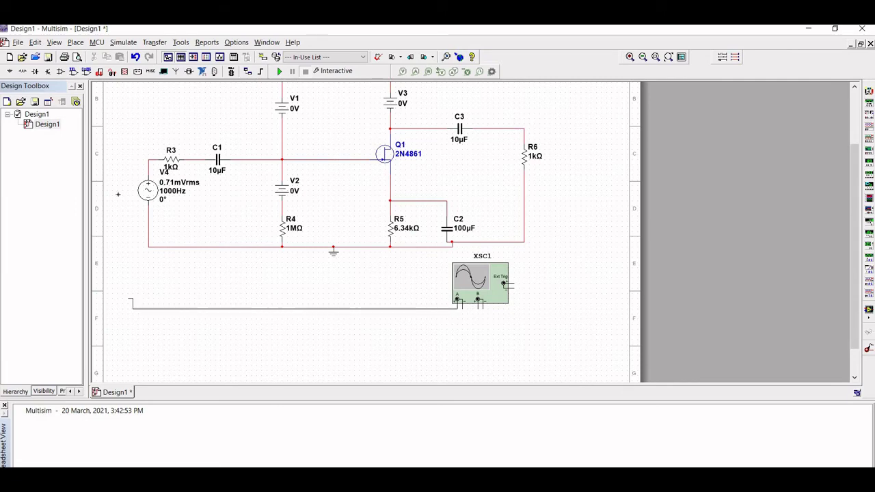
left_click(147, 164)
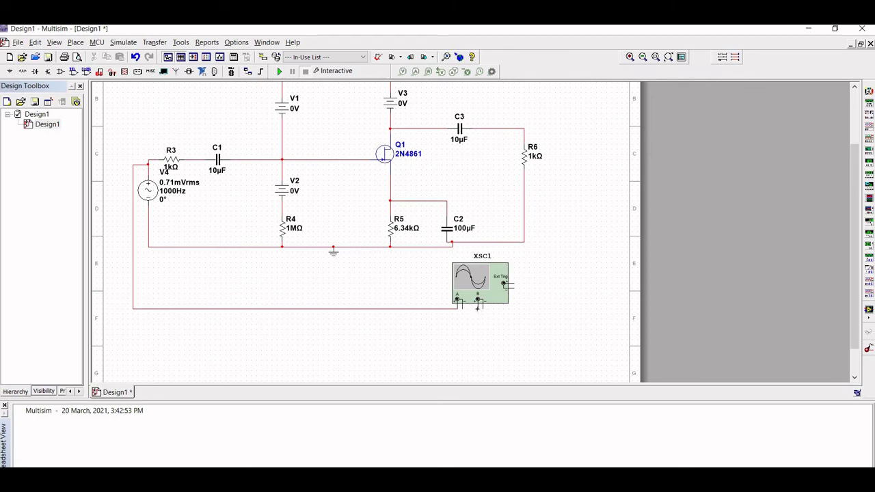
- Wire the oscilloscope's channel B positive terminal to the output node between the 10 µF capacitor C3 and the 1 kΩ load resistor
left_click(478, 307)
key("Escape")
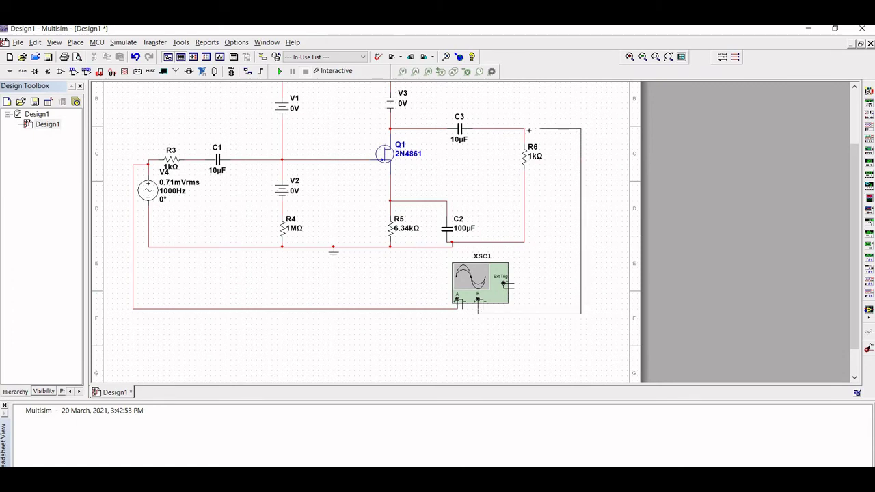
key("Escape")
- Place an analog ground below the oscilloscope and wire the negative terminals of channels A and B to it
left_click(11, 74)
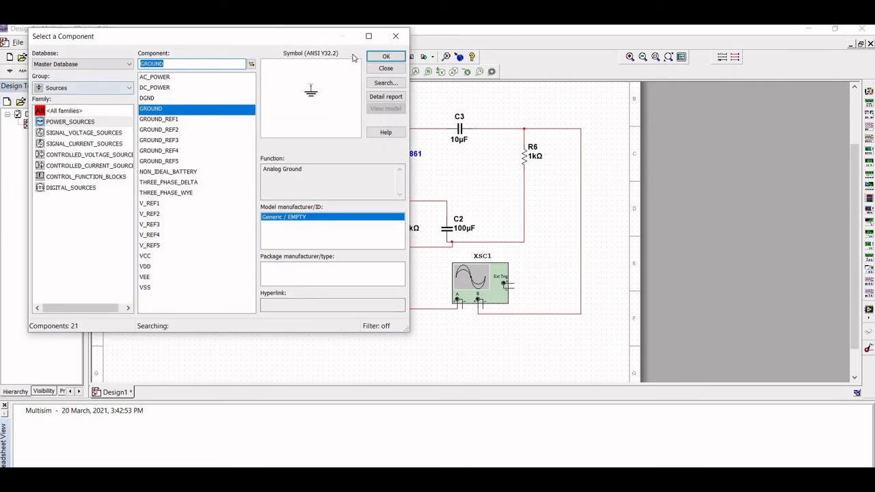
left_click(384, 57)
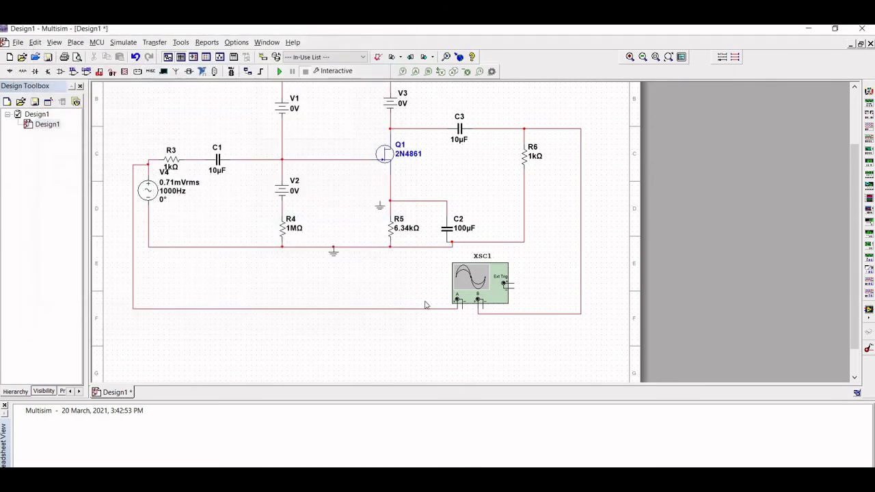
left_click(462, 330)
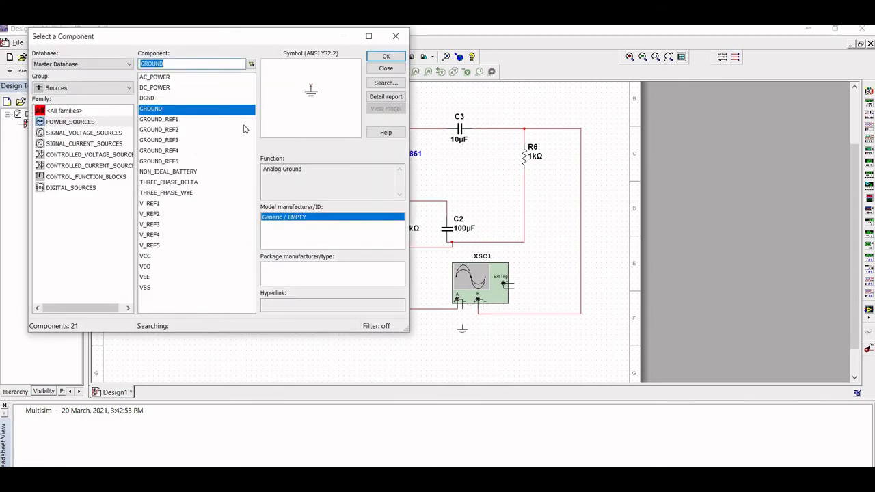
left_click(395, 36)
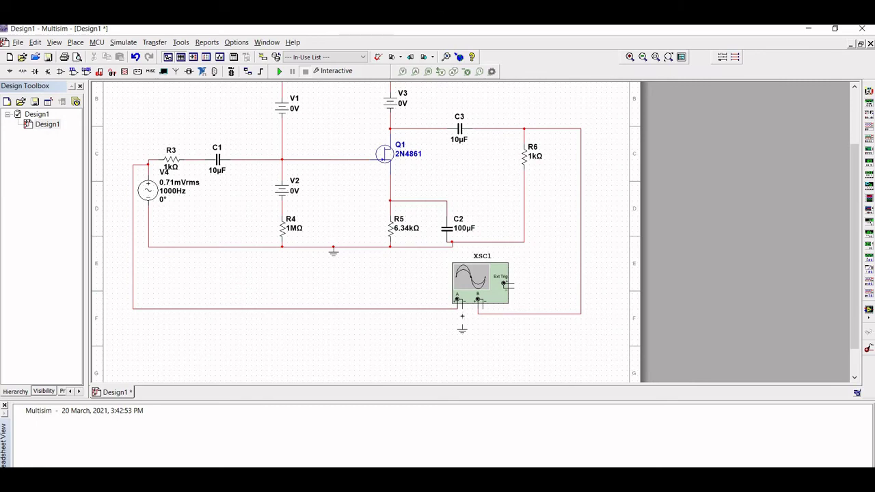
left_click(462, 325)
scroll(851, 229, "up", 2)
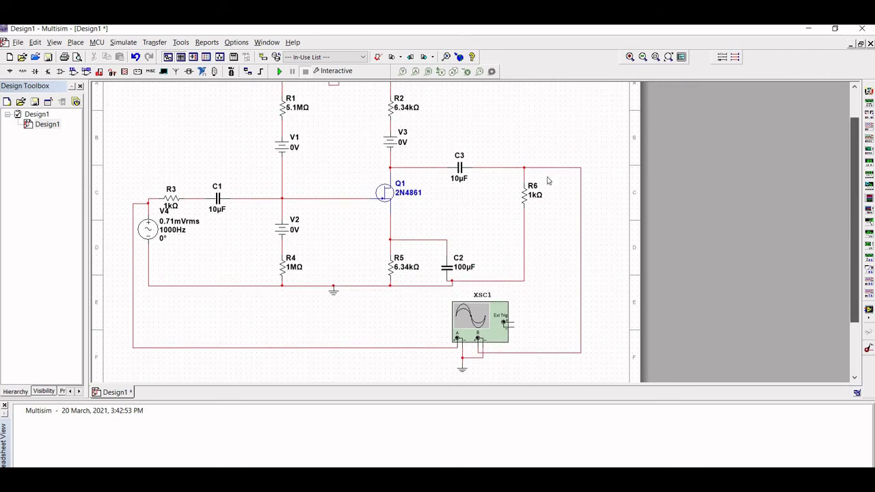
- Run the interactive simulation, open the oscilloscope display and set its timebase to 1 ms/Div
left_click(280, 72)
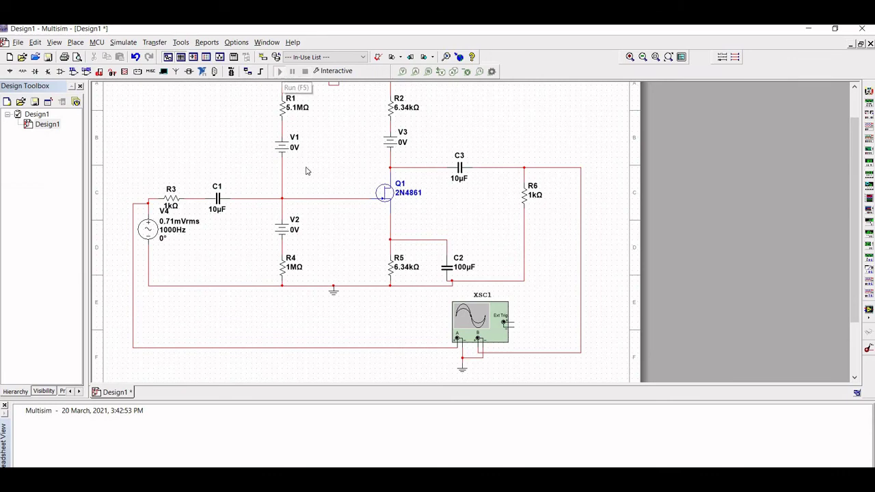
double_click(473, 319)
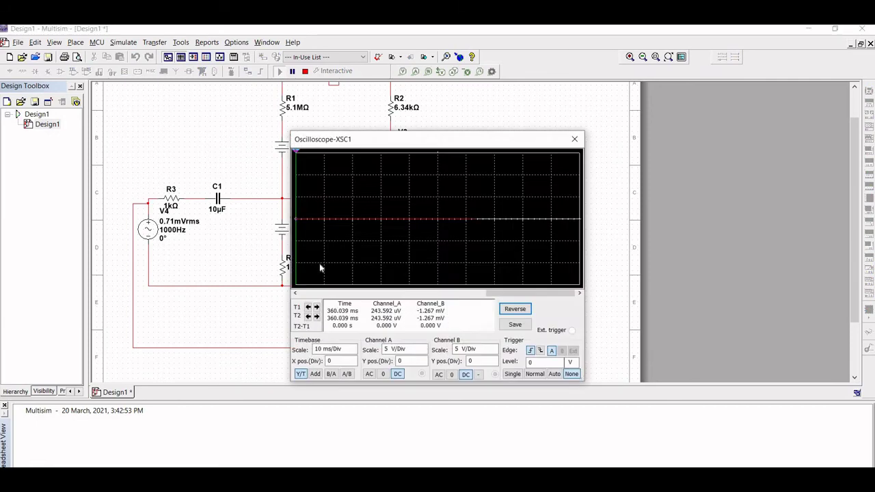
left_click(354, 351)
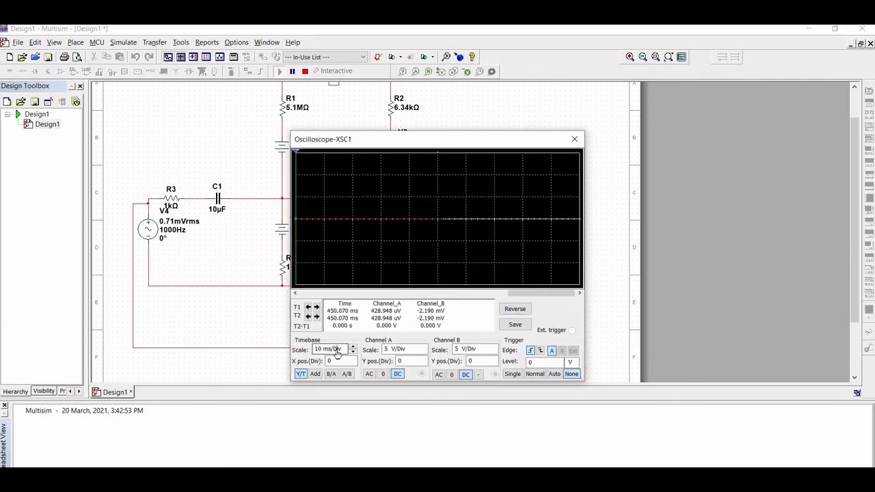
left_click(353, 353)
left_click(354, 353)
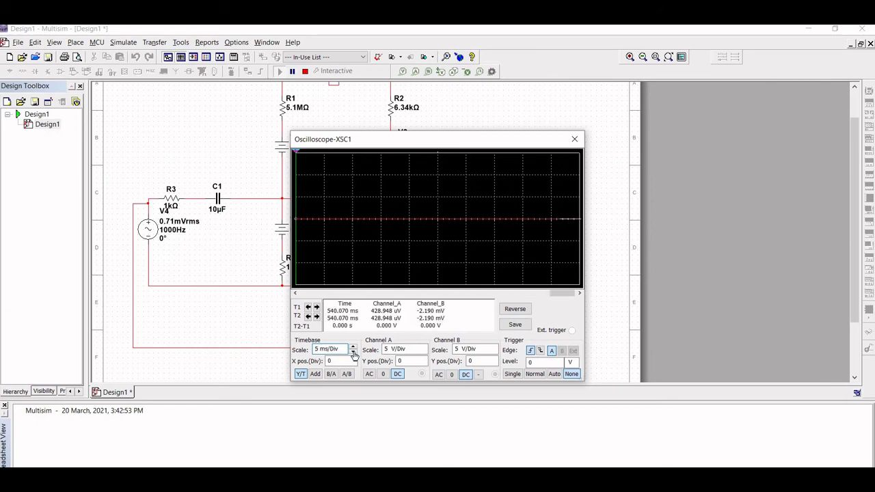
left_click(353, 352)
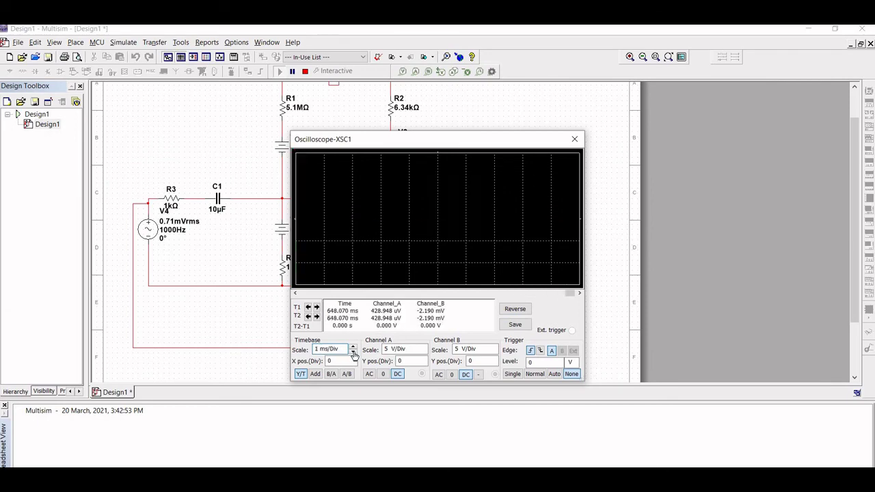
- Reduce the oscilloscope's channel A scale to 50 mV/Div
left_click(419, 352)
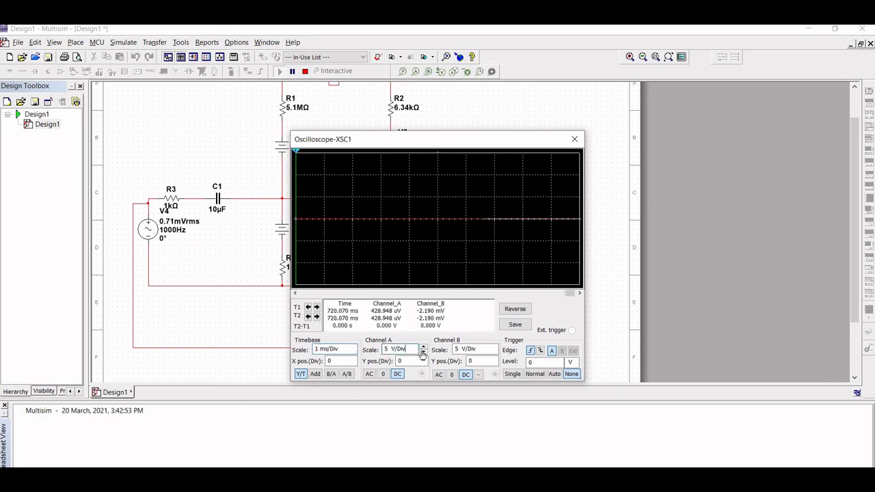
left_click(423, 353)
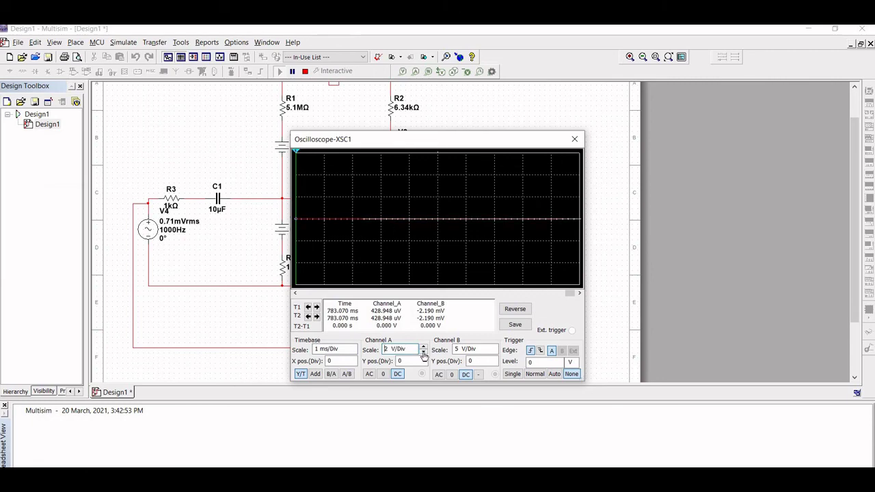
left_click(423, 353)
left_click(423, 353)
left_click(423, 352)
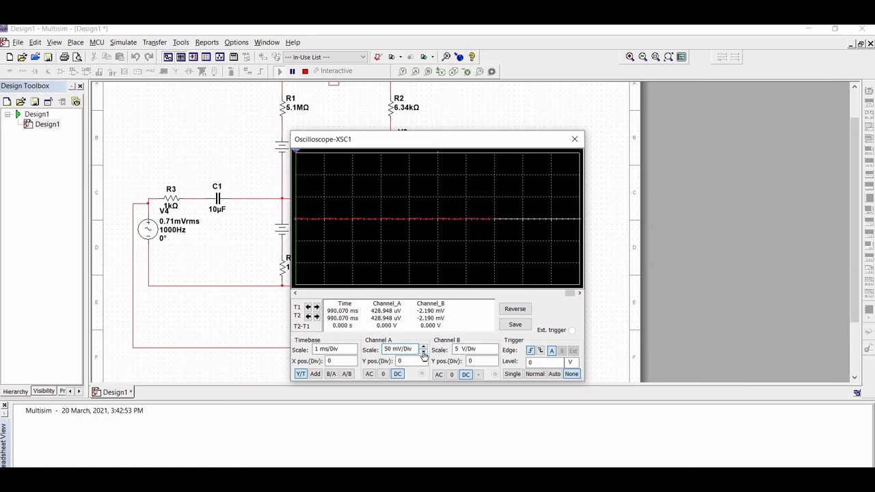
- Reduce the oscilloscope's channel B scale to 20 mV/Div
left_click(494, 352)
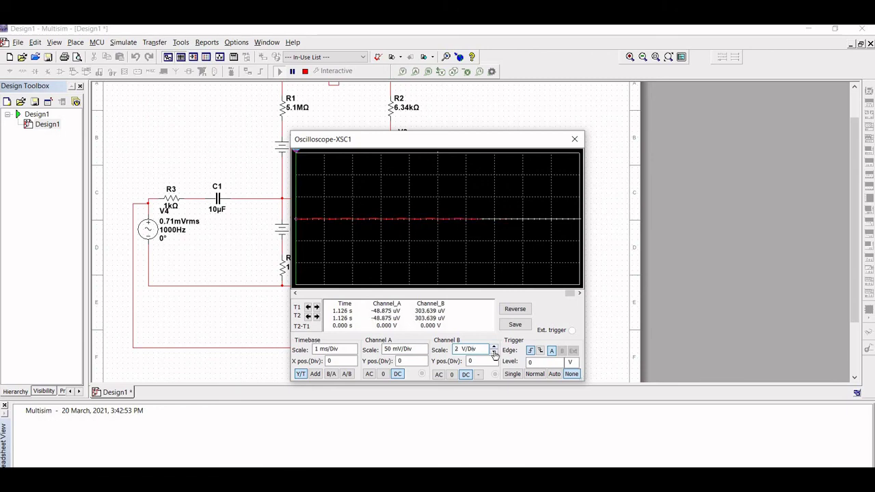
double_click(493, 352)
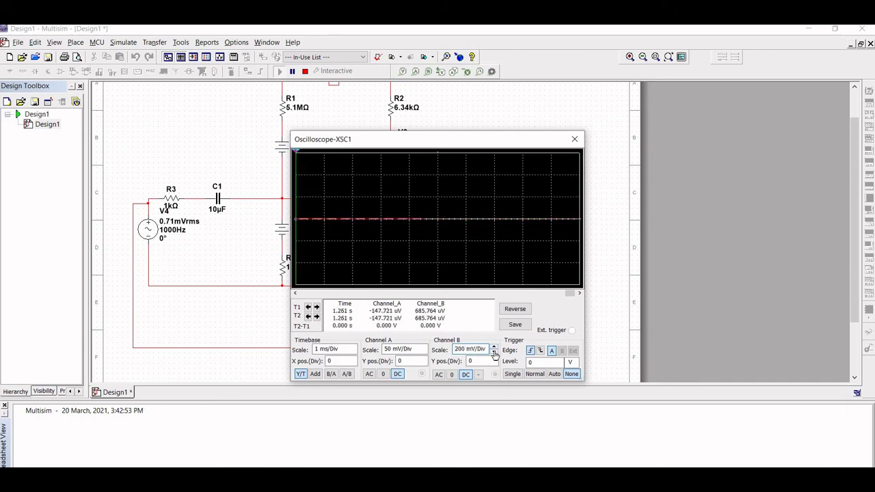
left_click(493, 352)
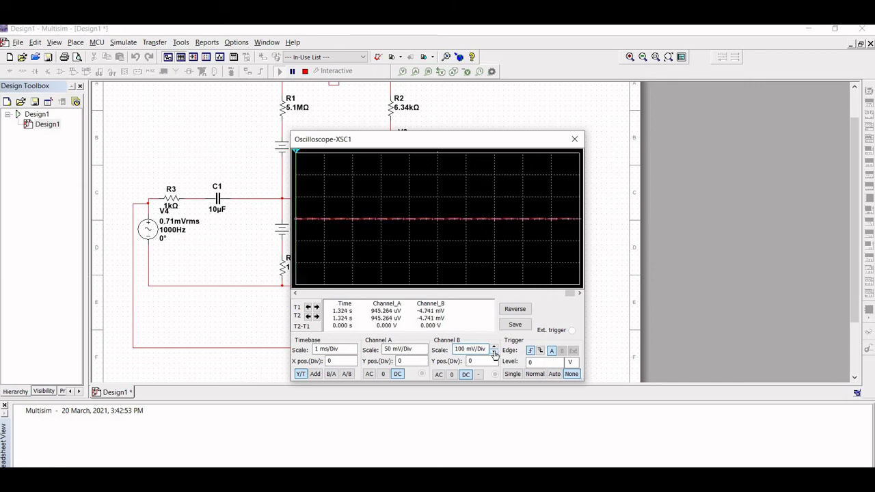
left_click(493, 353)
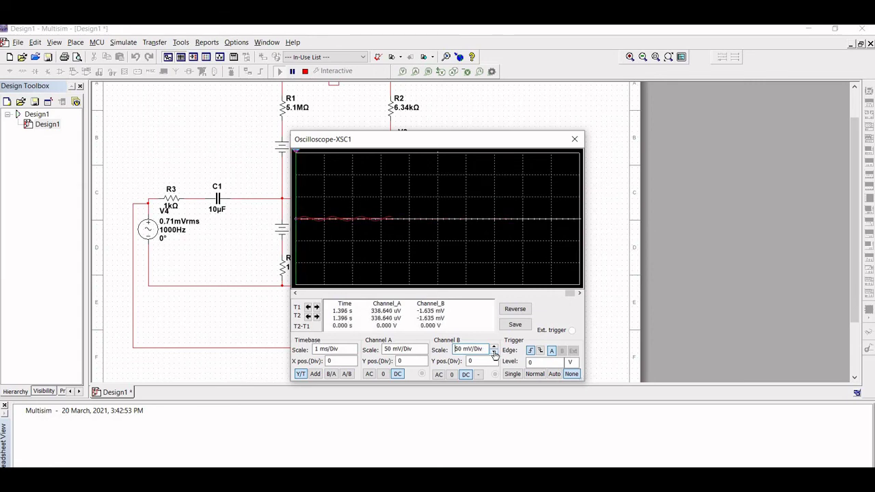
left_click(494, 353)
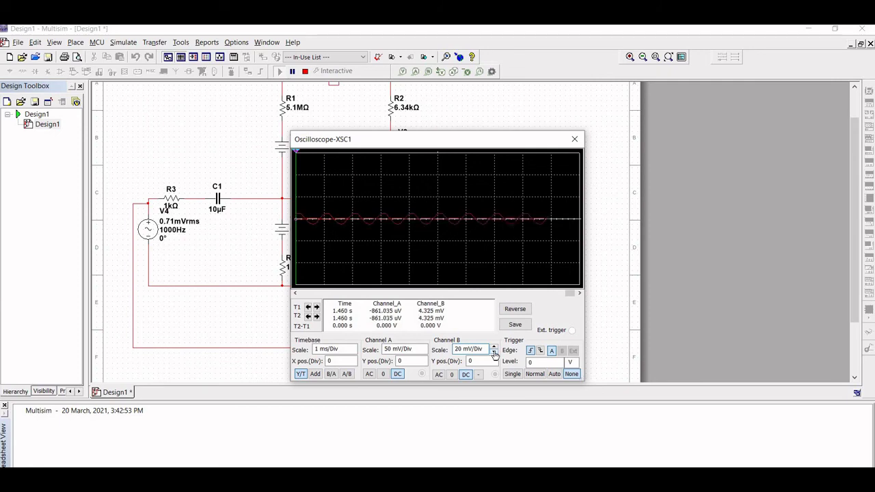
- Refine the oscilloscope's channel A scale to 1 mV/Div
left_click(408, 350)
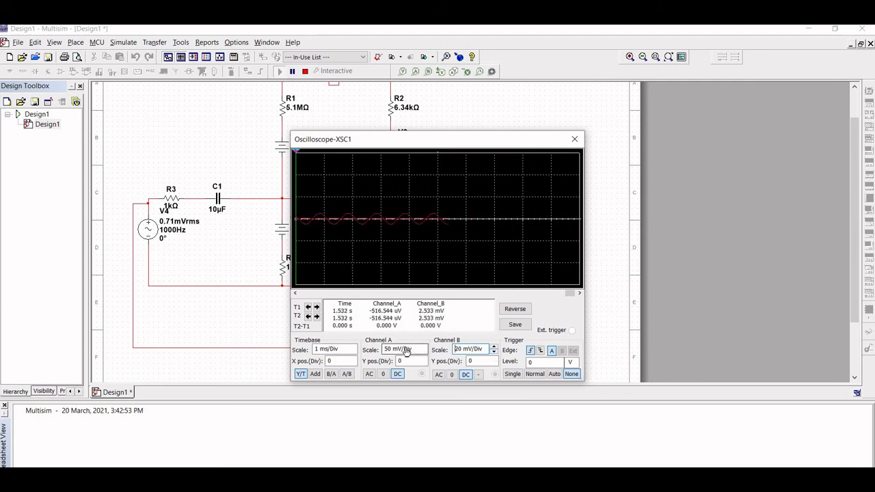
left_click(424, 353)
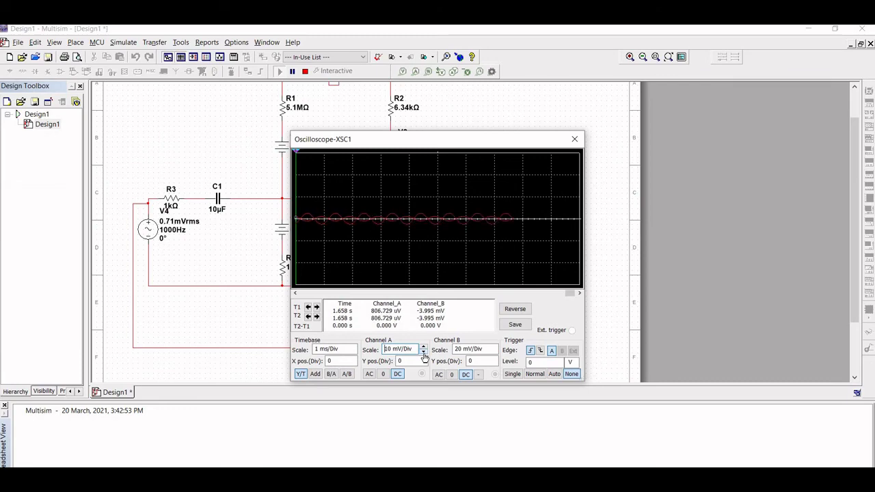
left_click(424, 354)
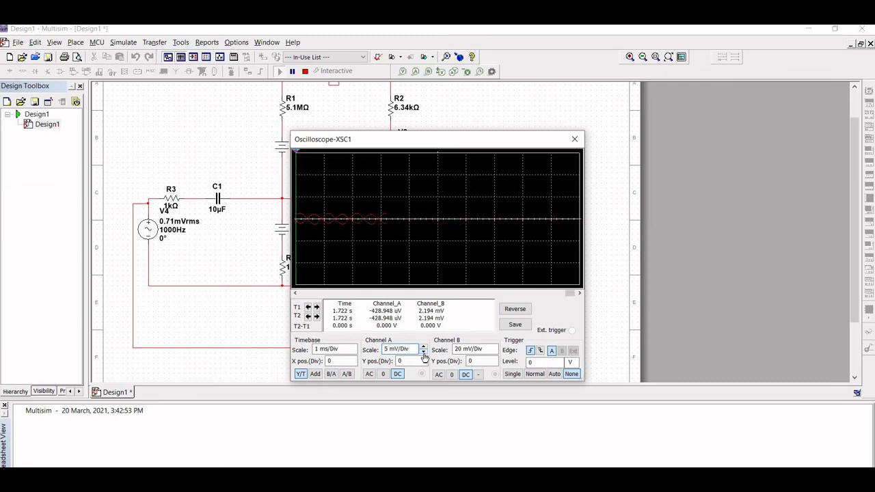
left_click(424, 353)
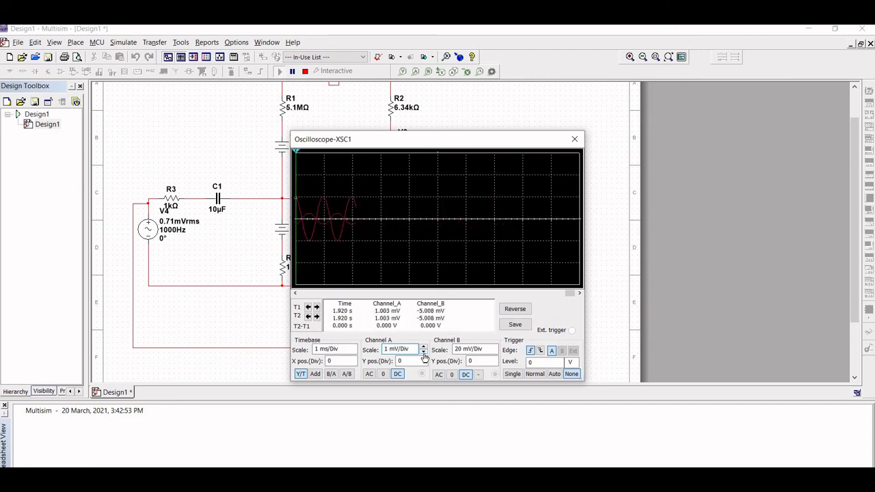
- Refine the channel B scale to 5 mV/Div, then close the oscilloscope display and stop the simulation
left_click(461, 350)
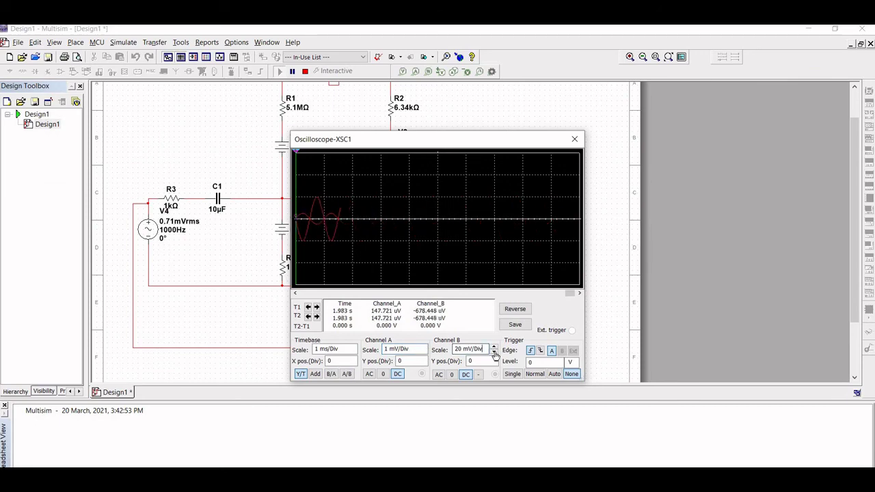
left_click(494, 352)
left_click(495, 353)
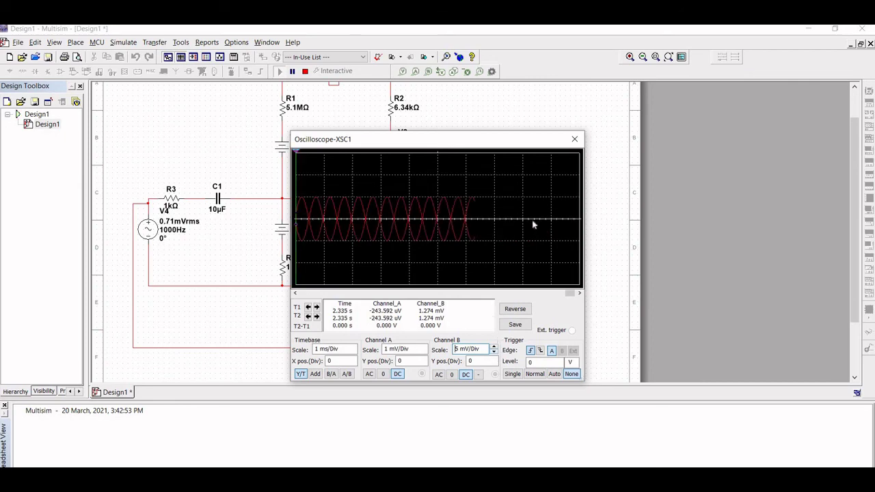
left_click(577, 139)
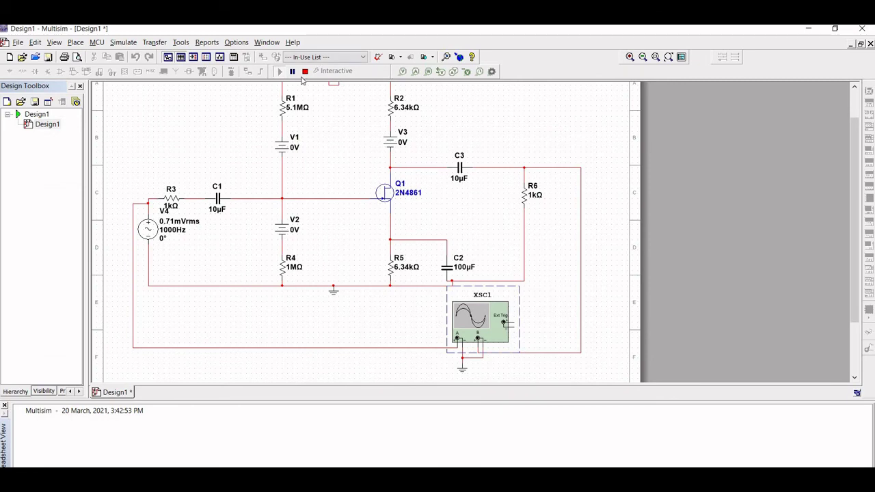
left_click(304, 72)
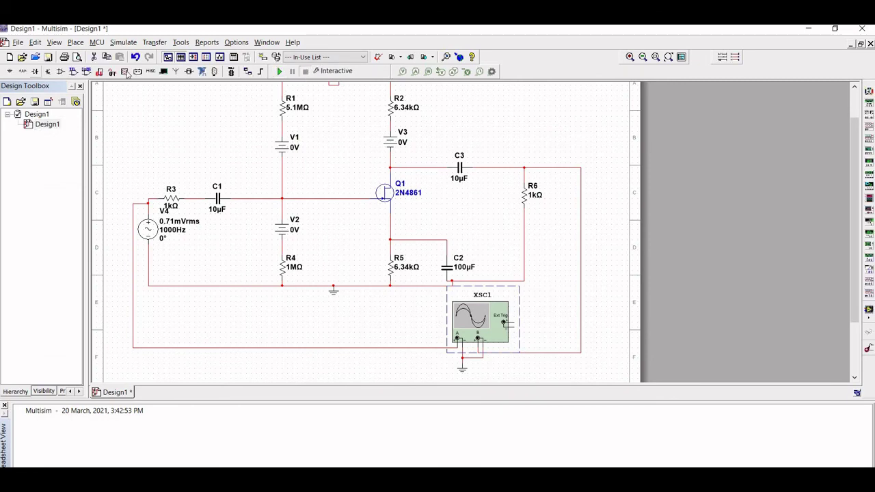
- Run a DC Operating Point analysis on the selected node voltages, review the results table and close it
left_click(124, 42)
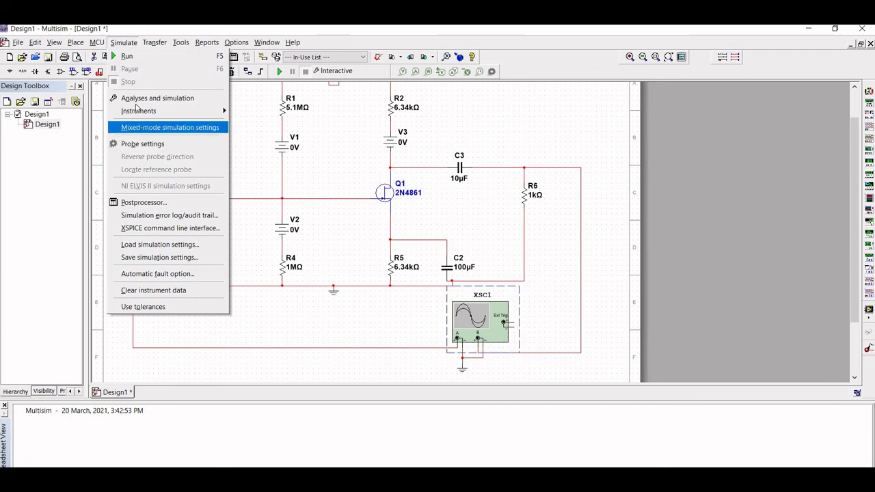
left_click(135, 101)
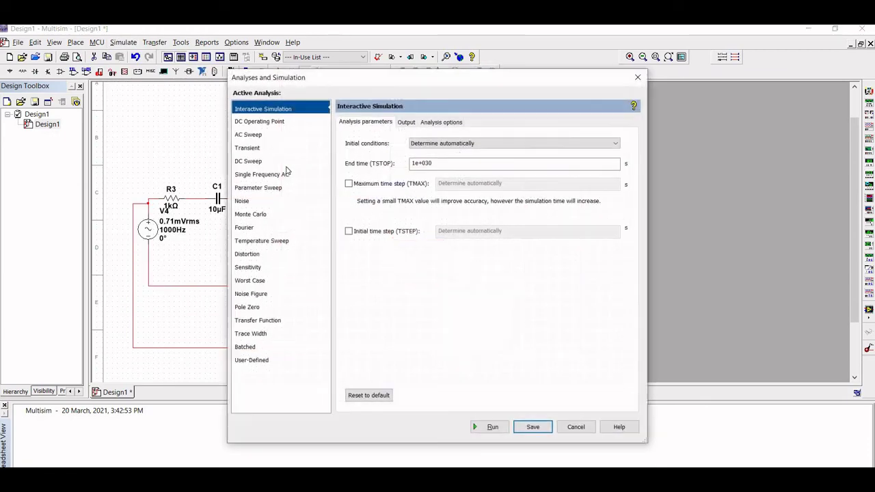
left_click(249, 121)
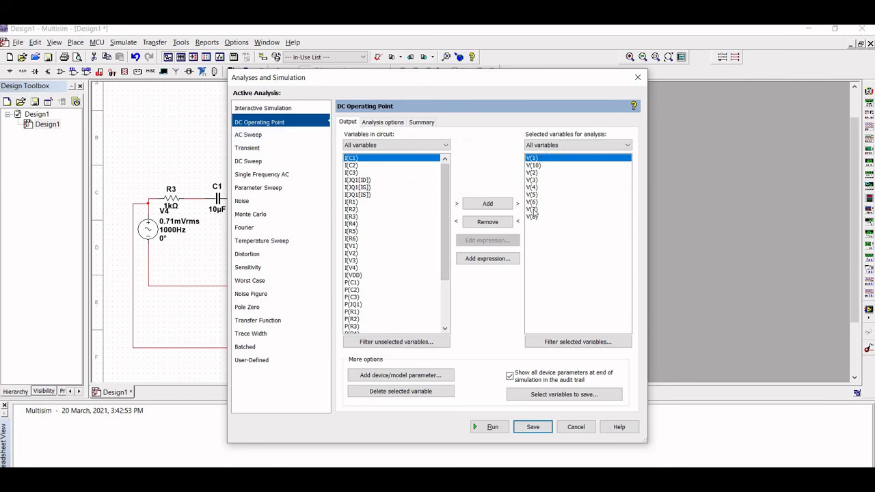
left_click(489, 427)
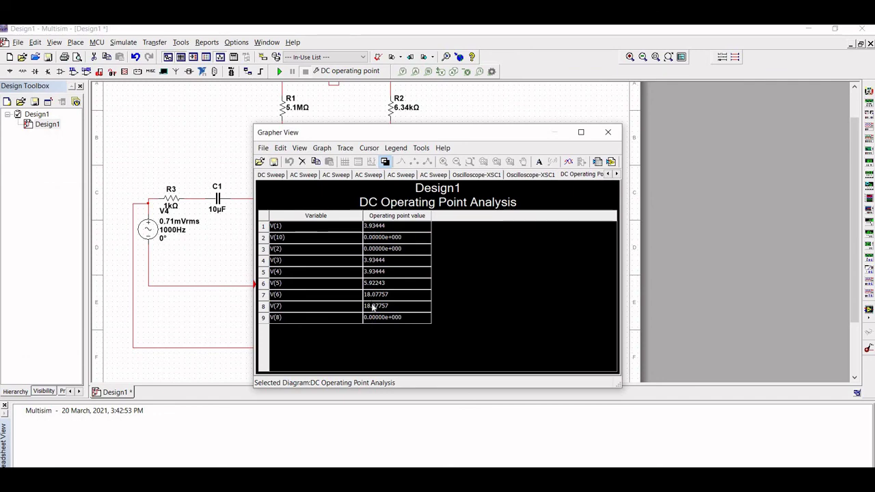
left_click(608, 132)
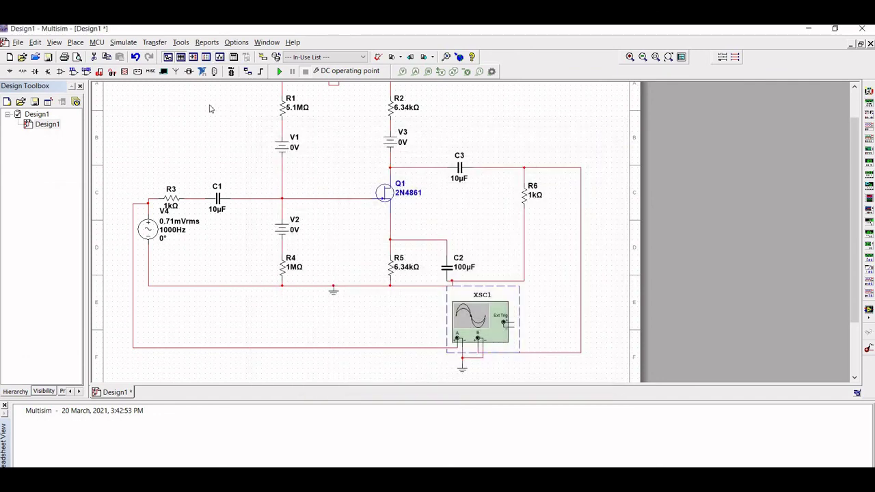
- Set up a DC Sweep analysis of source VDD from 0 V to a stop value of 5 V
left_click(126, 43)
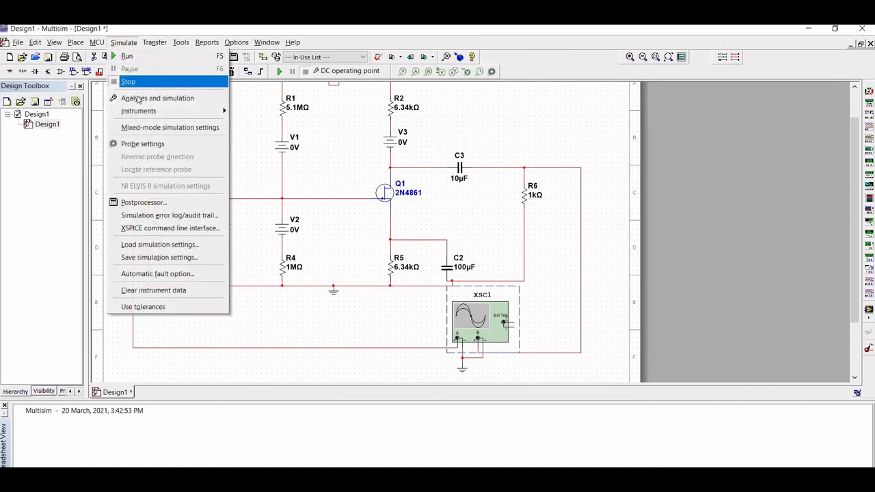
left_click(310, 179)
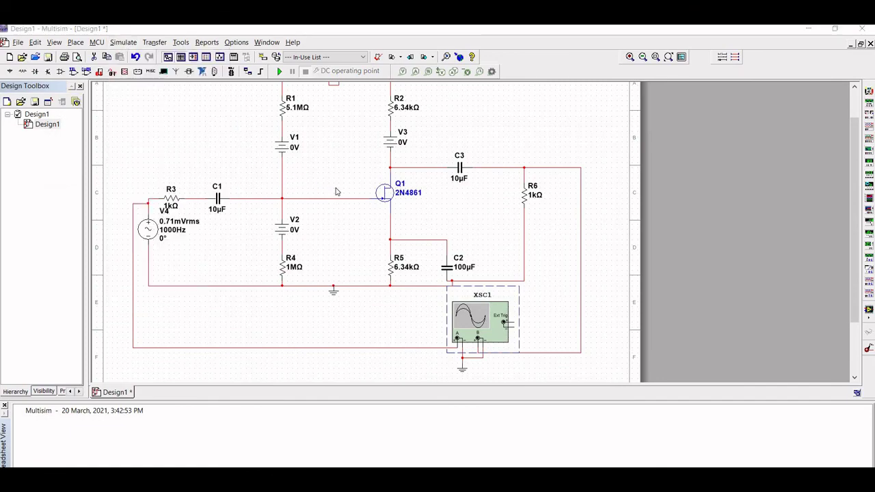
left_click(346, 71)
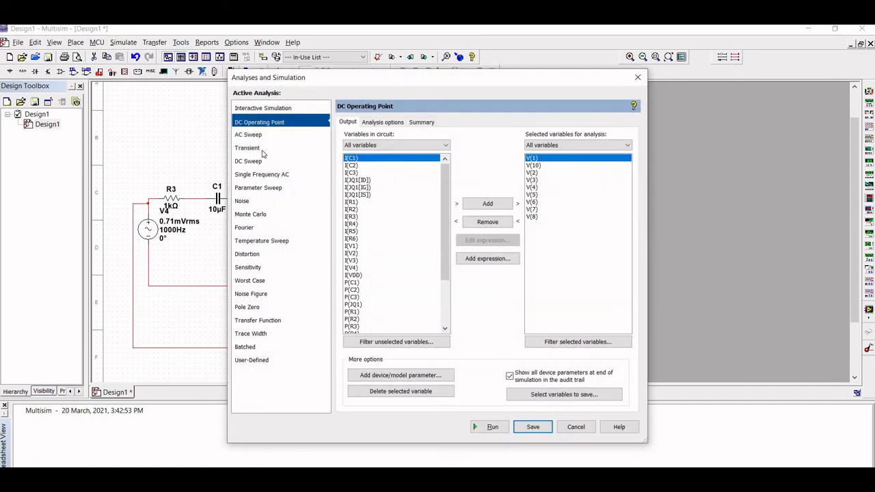
left_click(248, 162)
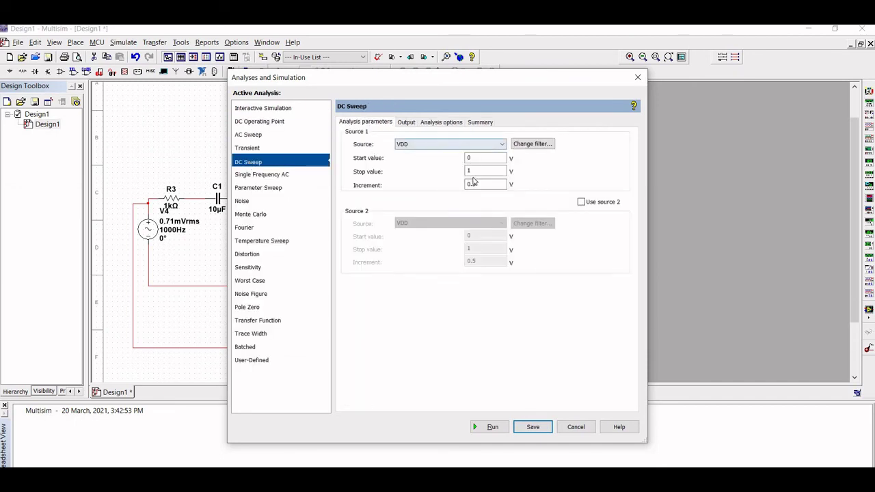
key("BackSpace")
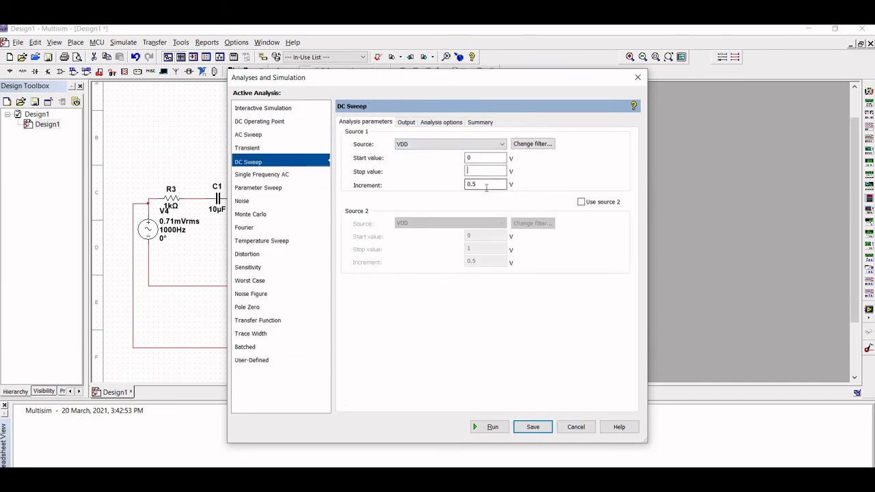
- Remove the unneeded DC Sweep output variables, including V(3) and V(4), keeping only V(5) selected for analysis
left_click(404, 122)
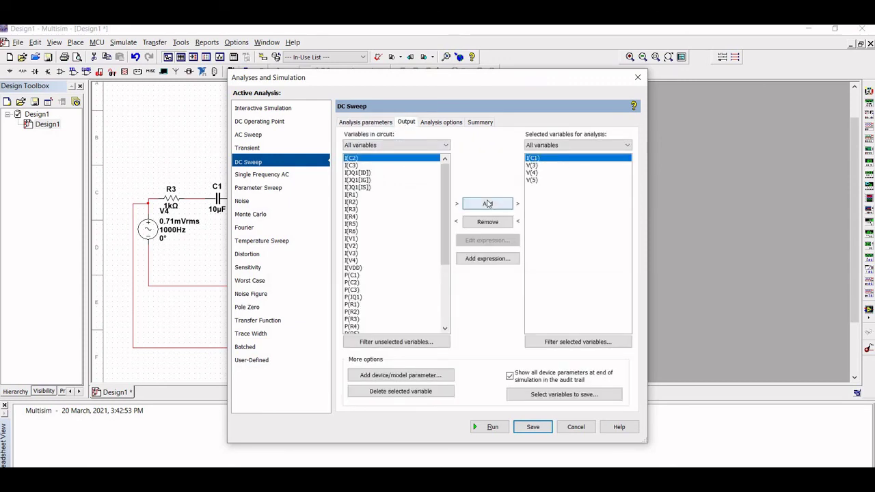
left_click(485, 223)
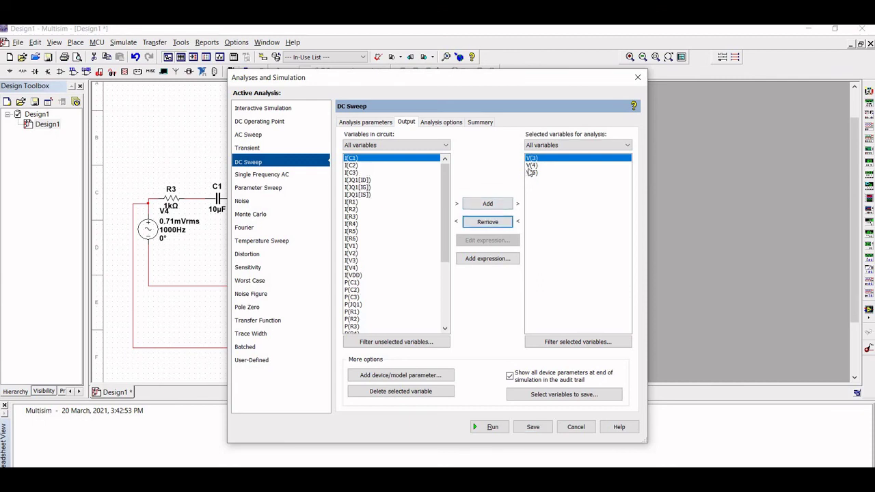
left_click(492, 225)
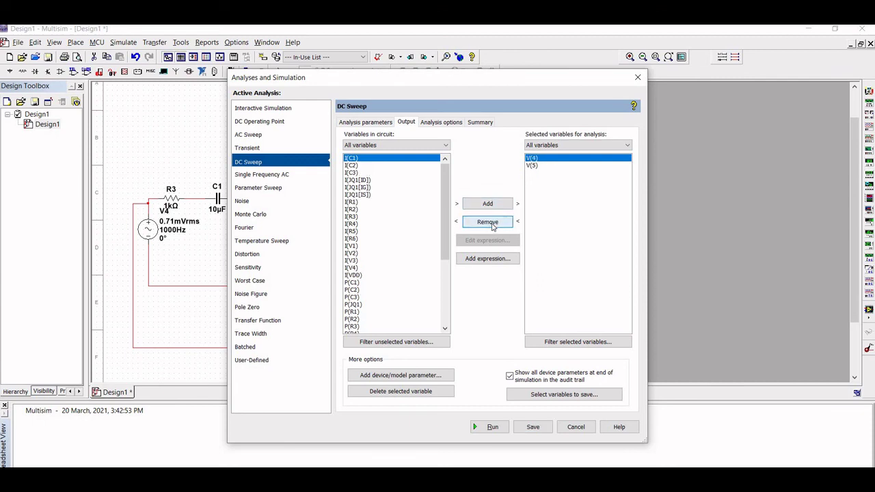
left_click(492, 224)
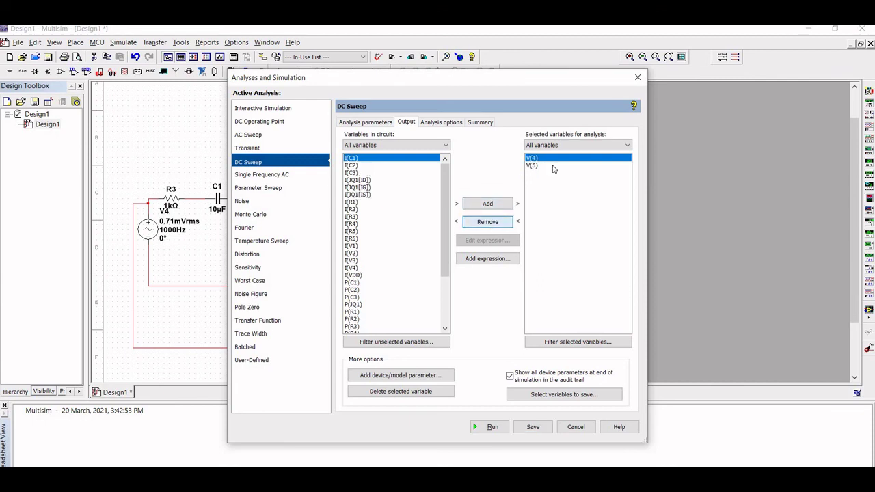
- Run the DC Sweep, review the DC transfer characteristic of V(5) and close the graph
left_click(487, 427)
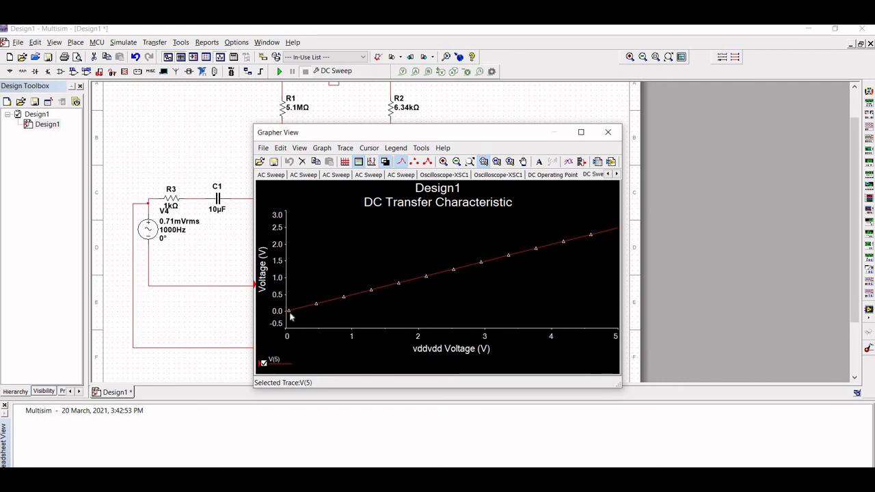
left_click(608, 134)
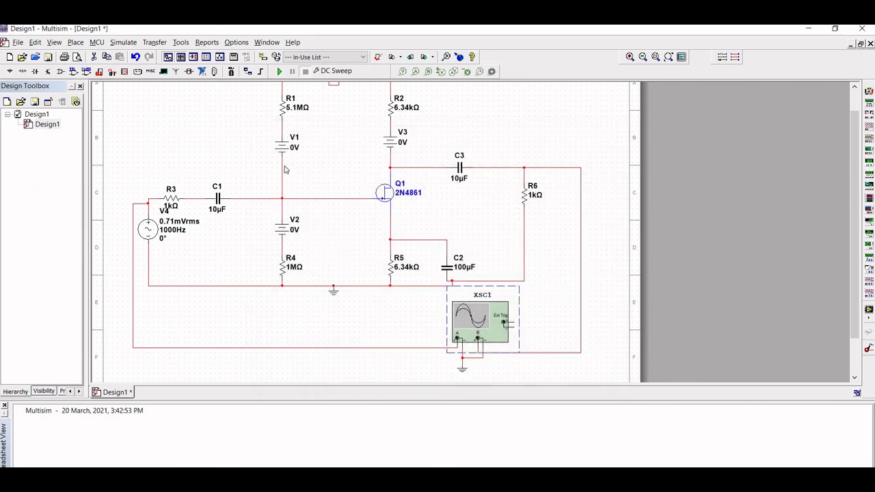
scroll(285, 170, "down", 2)
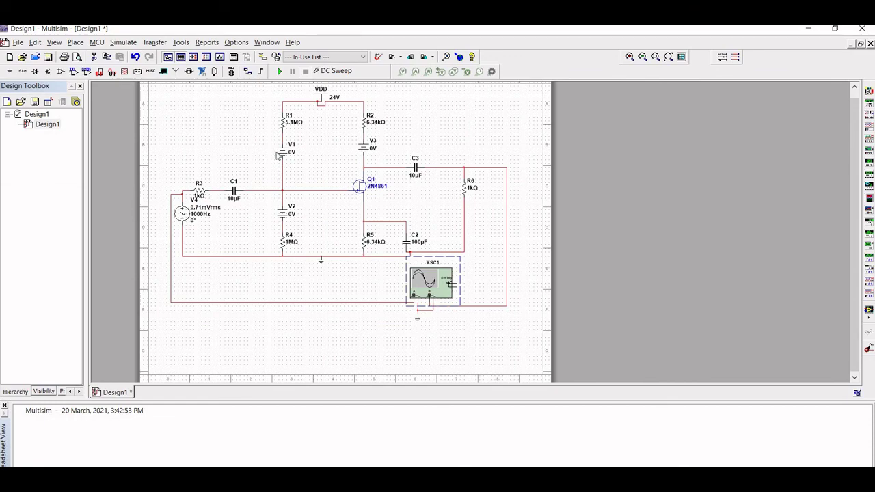